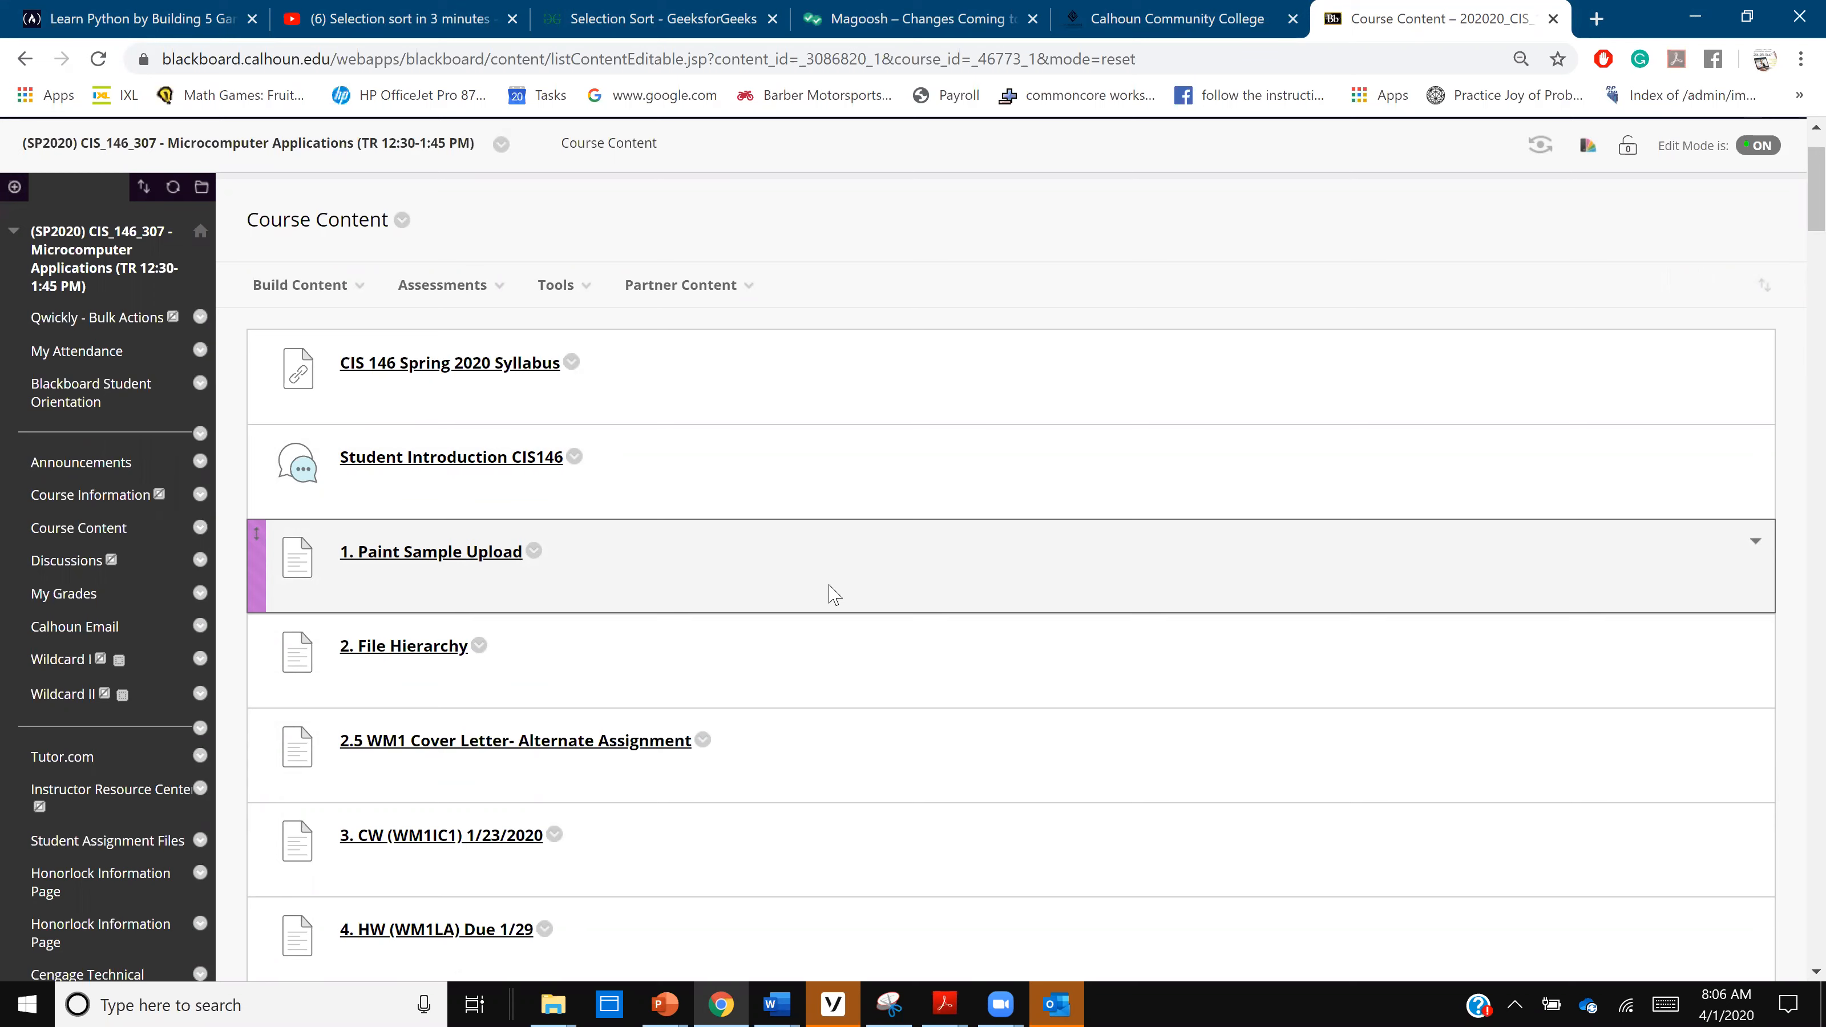
- Download the INT 1-9.docx and INT 1-10.xlsx attachments of course item 31, the IM1IC1 classwork, and open both files
{"action": "scroll", "coordinate": [824, 626], "scroll_direction": "down", "scroll_amount": 6}
{"action": "scroll", "coordinate": [824, 622], "scroll_direction": "down", "scroll_amount": 10}
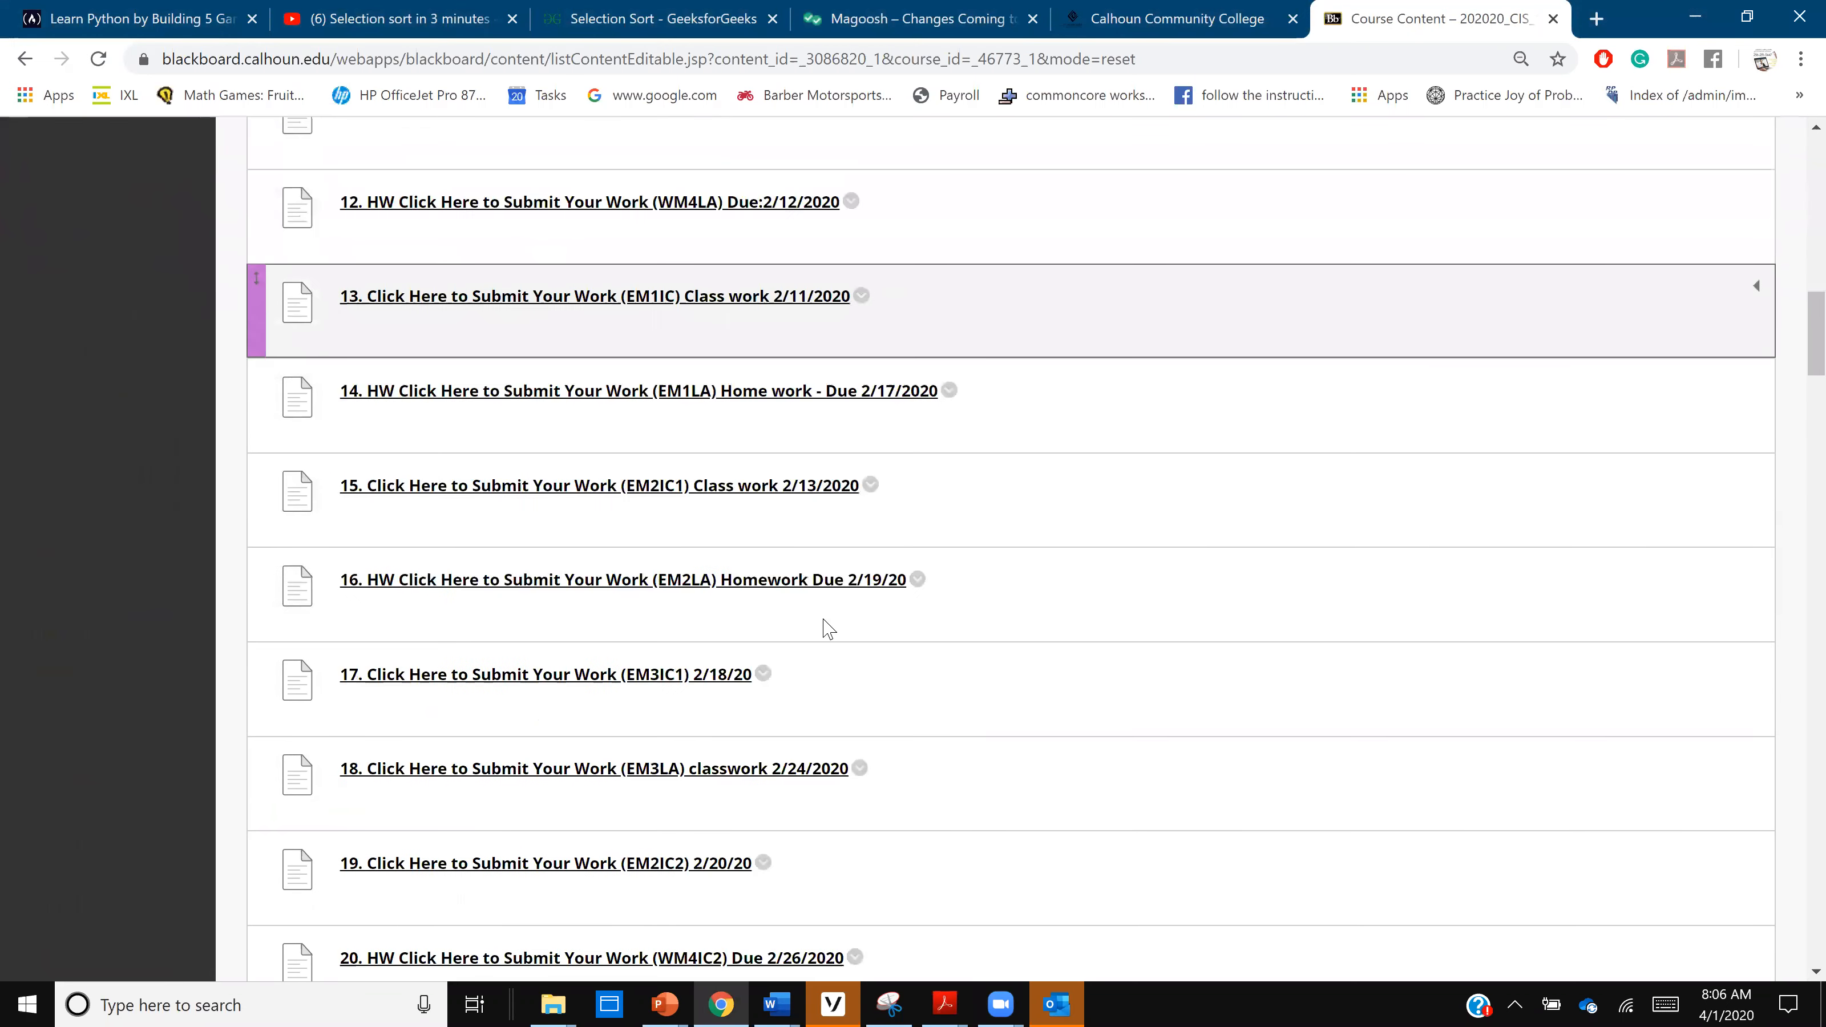
{"action": "scroll", "coordinate": [828, 627], "scroll_direction": "down", "scroll_amount": 7}
{"action": "scroll", "coordinate": [826, 628], "scroll_direction": "down", "scroll_amount": 18}
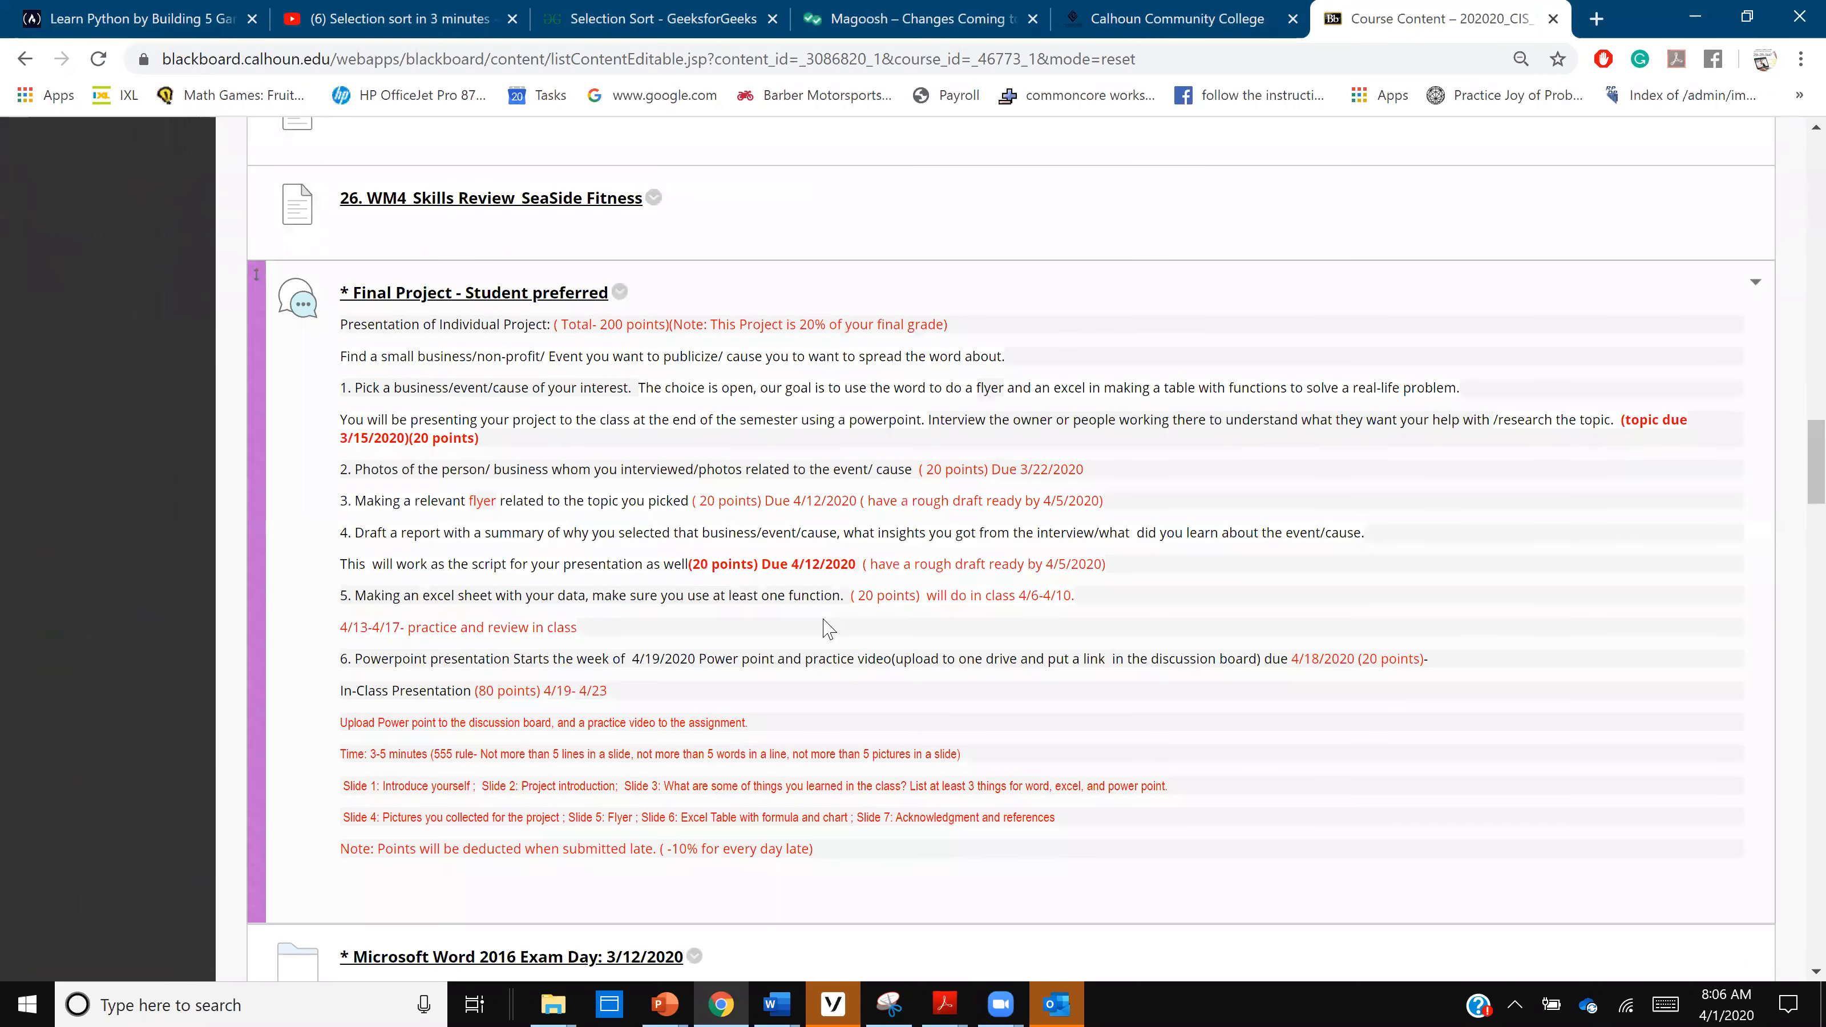
{"action": "scroll", "coordinate": [825, 627], "scroll_direction": "down", "scroll_amount": 7}
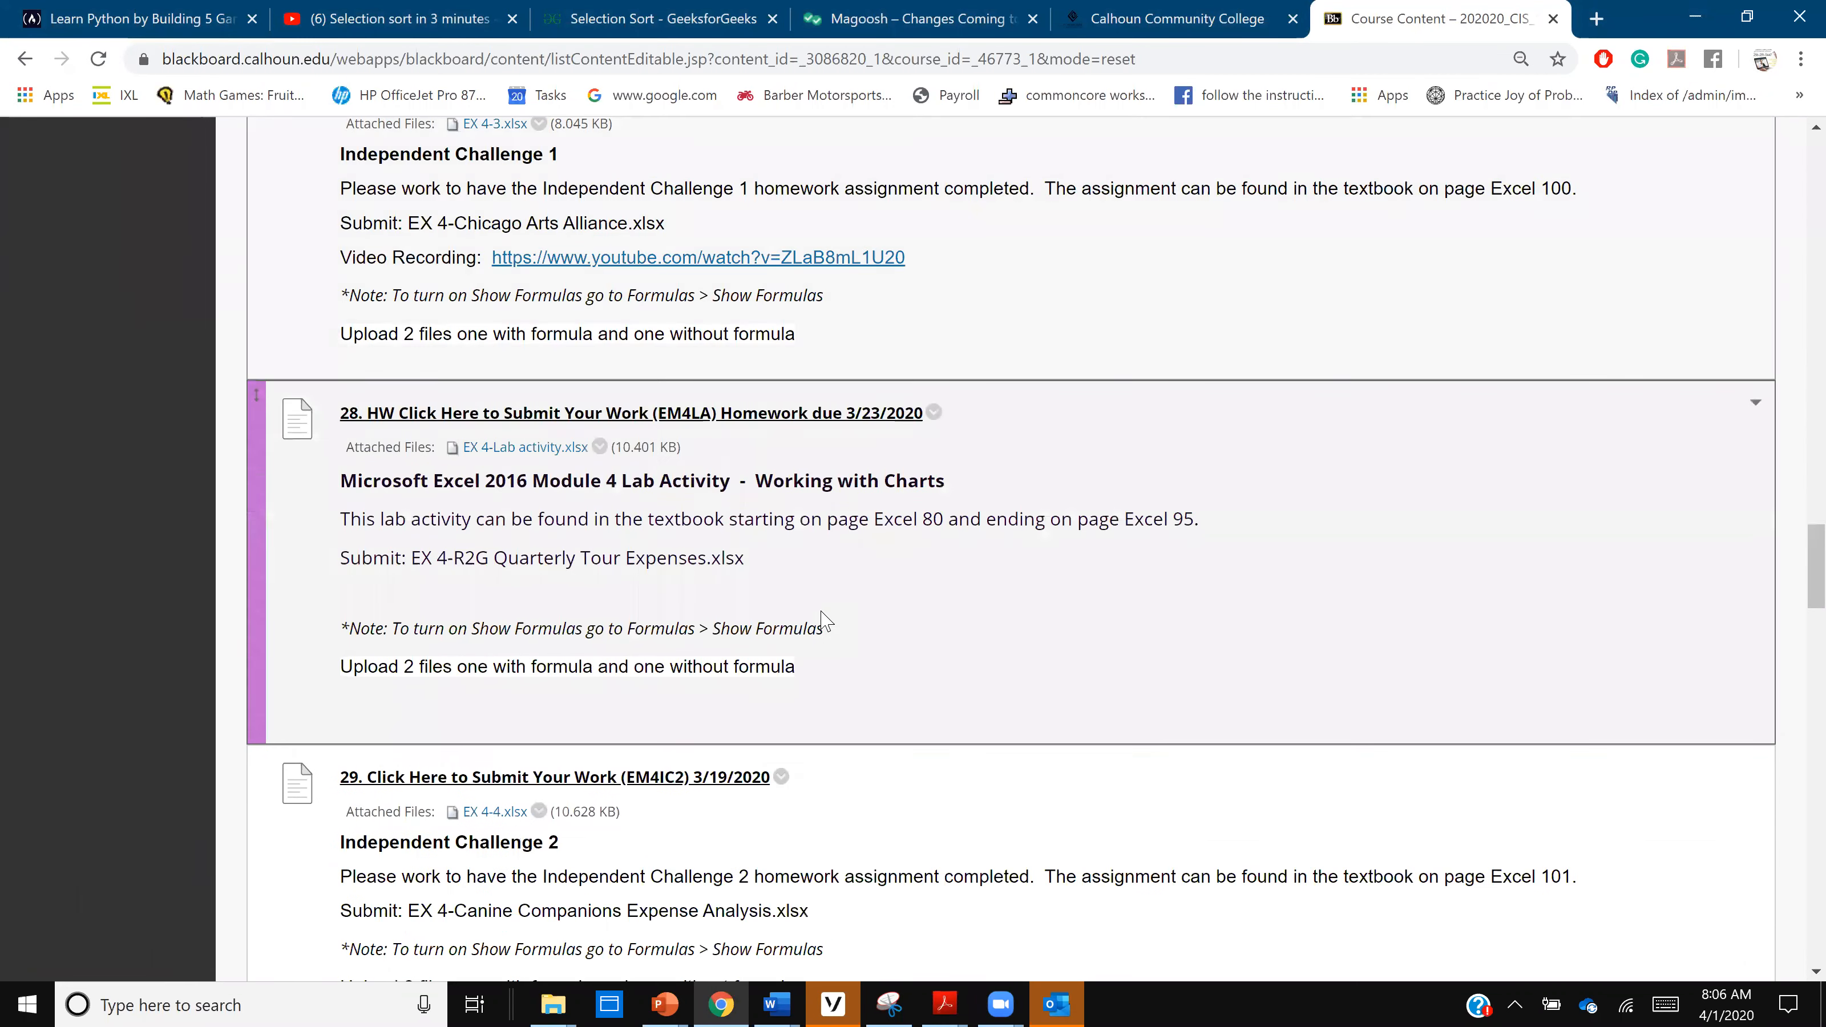
{"action": "scroll", "coordinate": [827, 623], "scroll_direction": "down", "scroll_amount": 4}
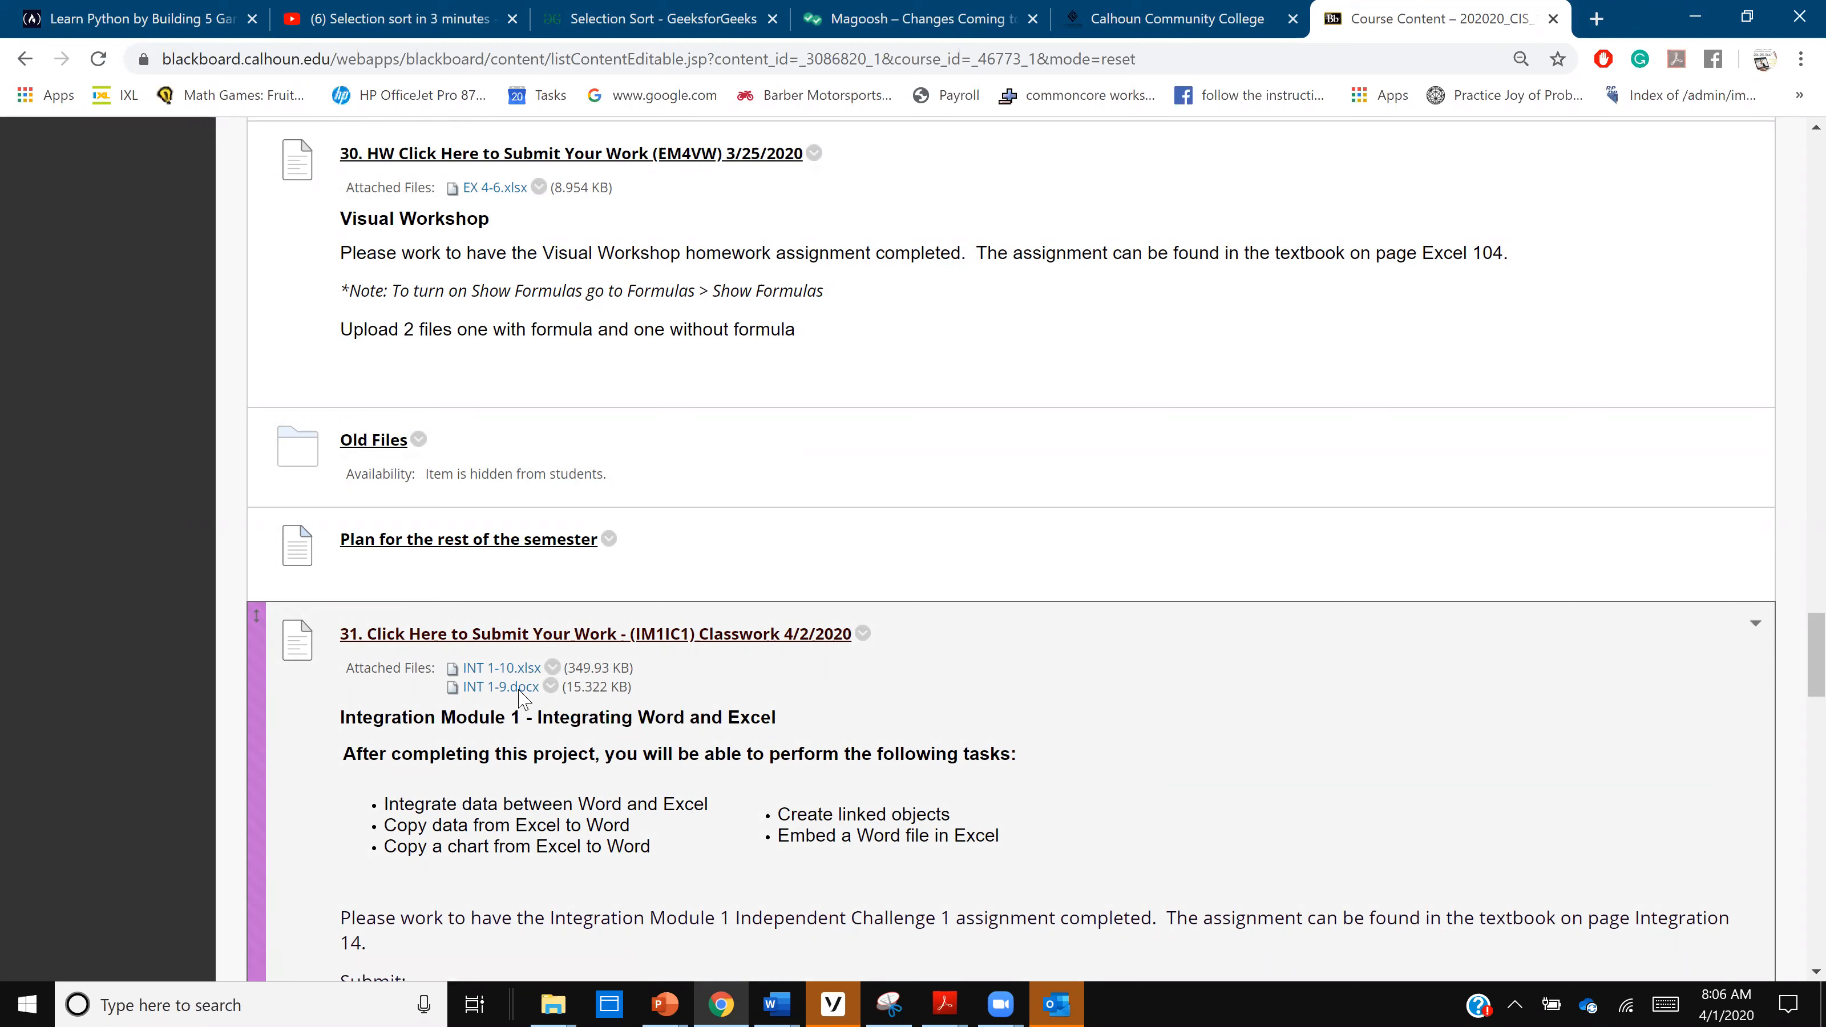
{"action": "left_click", "coordinate": [518, 690]}
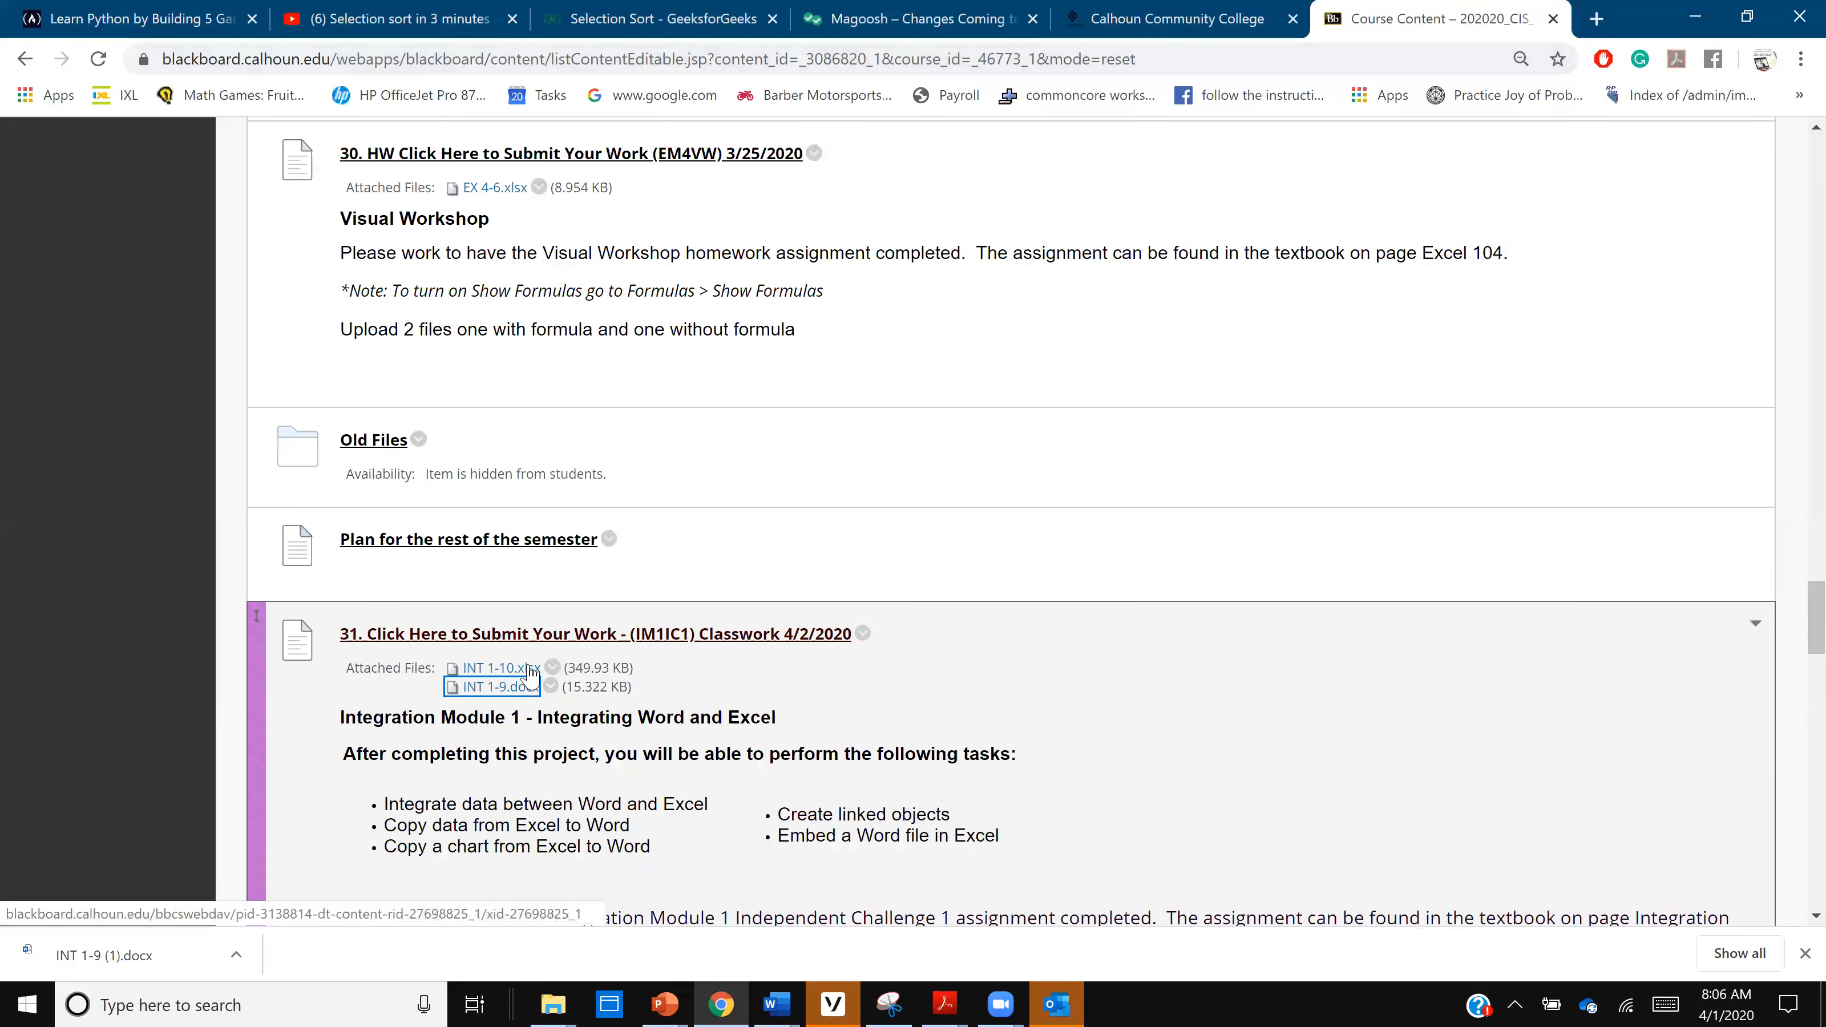
{"action": "left_click", "coordinate": [530, 670]}
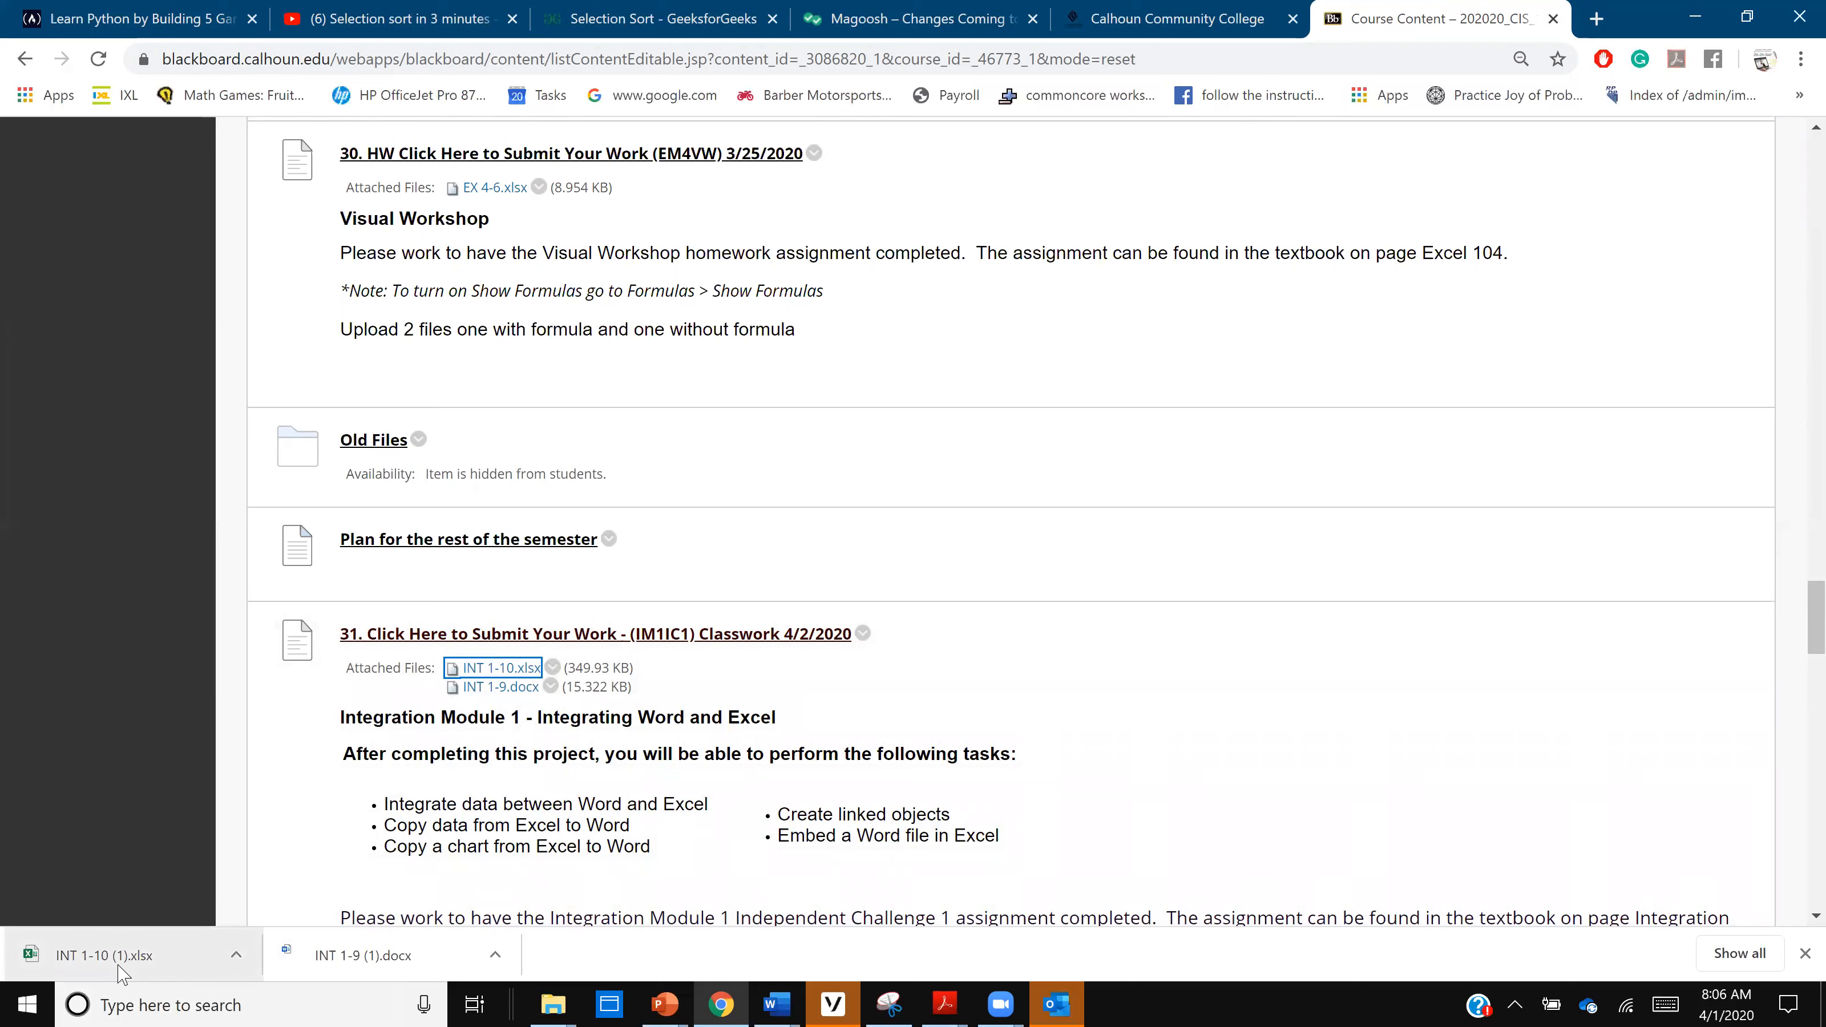
{"action": "left_click", "coordinate": [121, 971]}
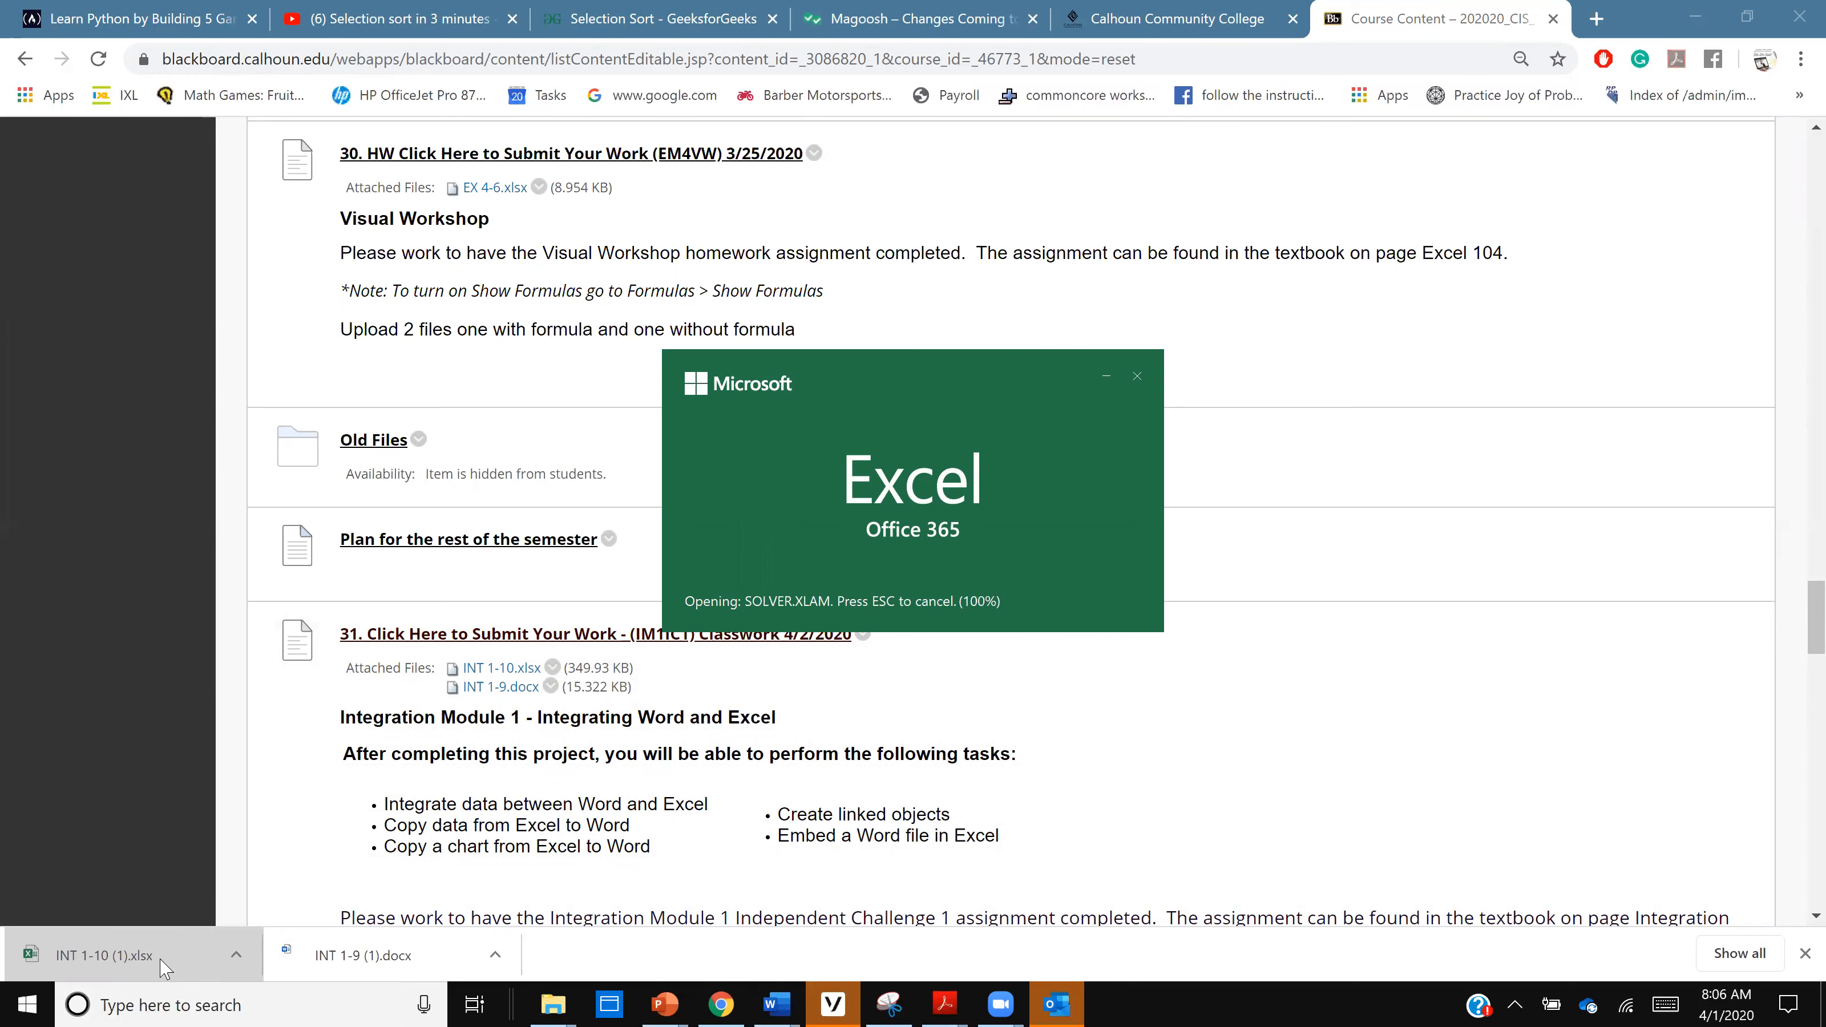
{"action": "left_click", "coordinate": [396, 967]}
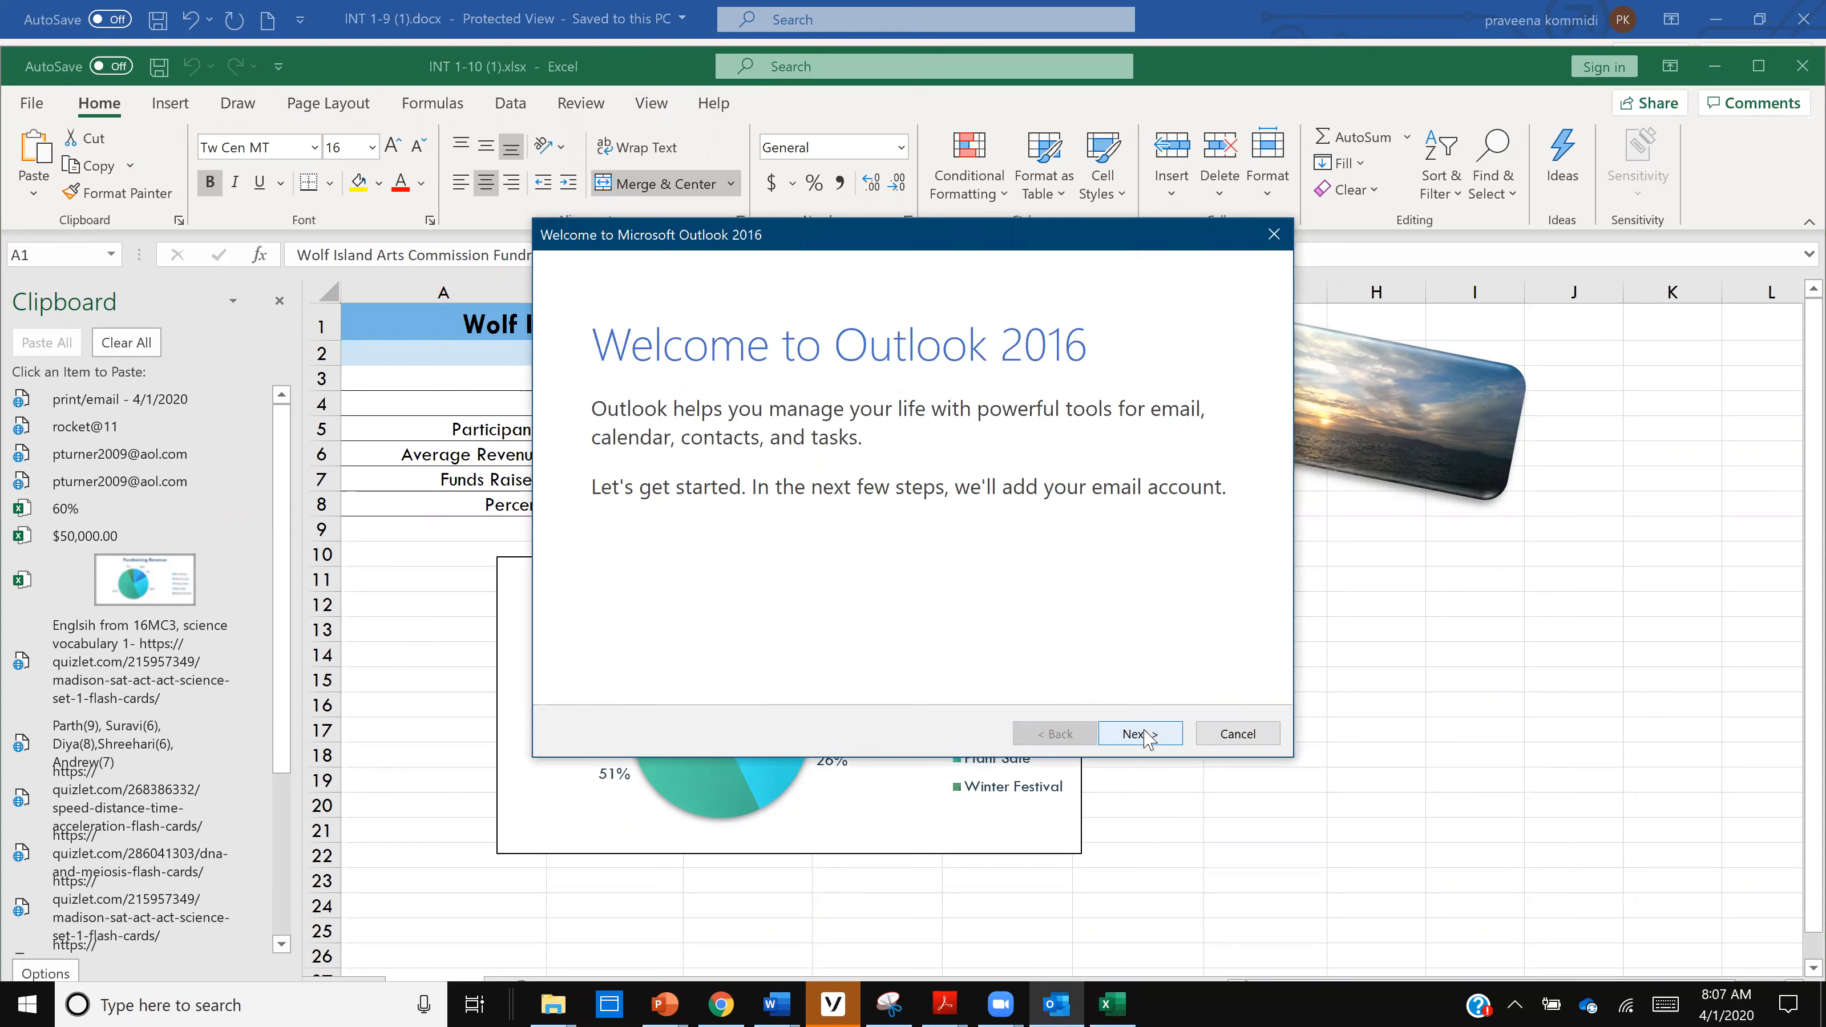
- Leave the Outlook account setup prompt and enable editing of the downloaded INT 1-9 (1).docx in Word
{"action": "left_click", "coordinate": [1258, 736]}
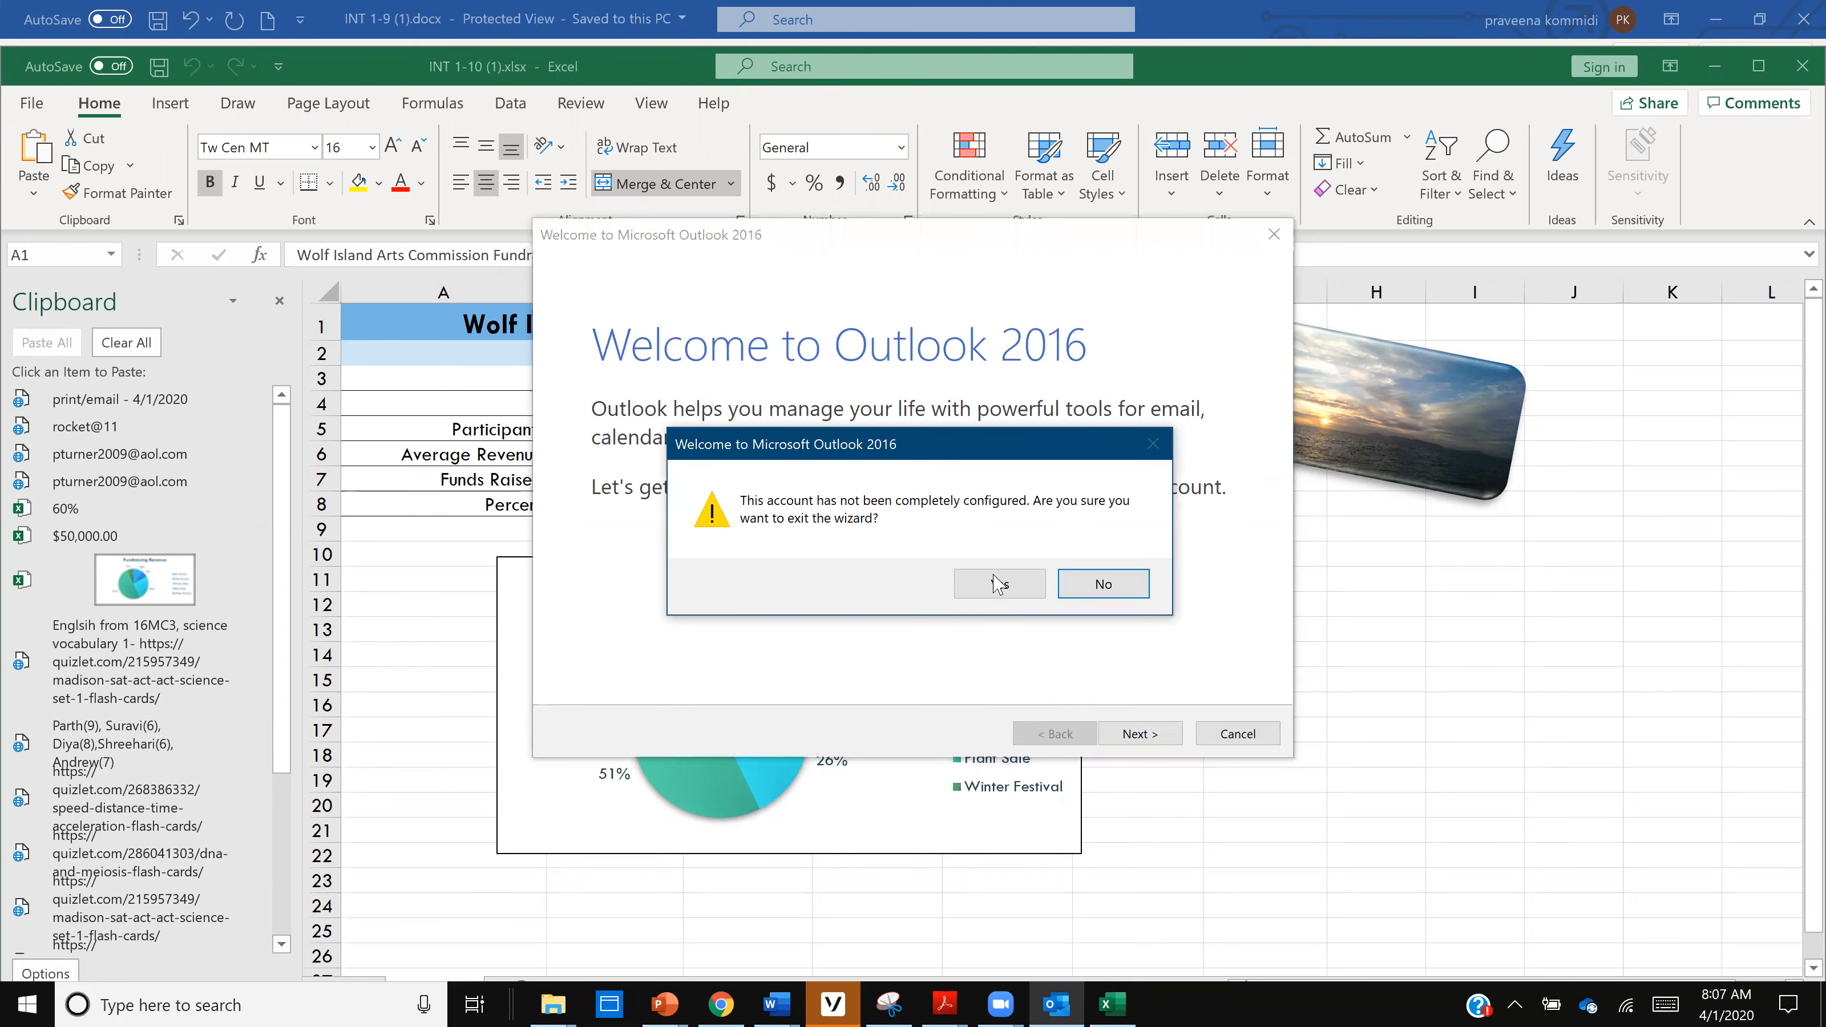
{"action": "left_click", "coordinate": [1112, 600]}
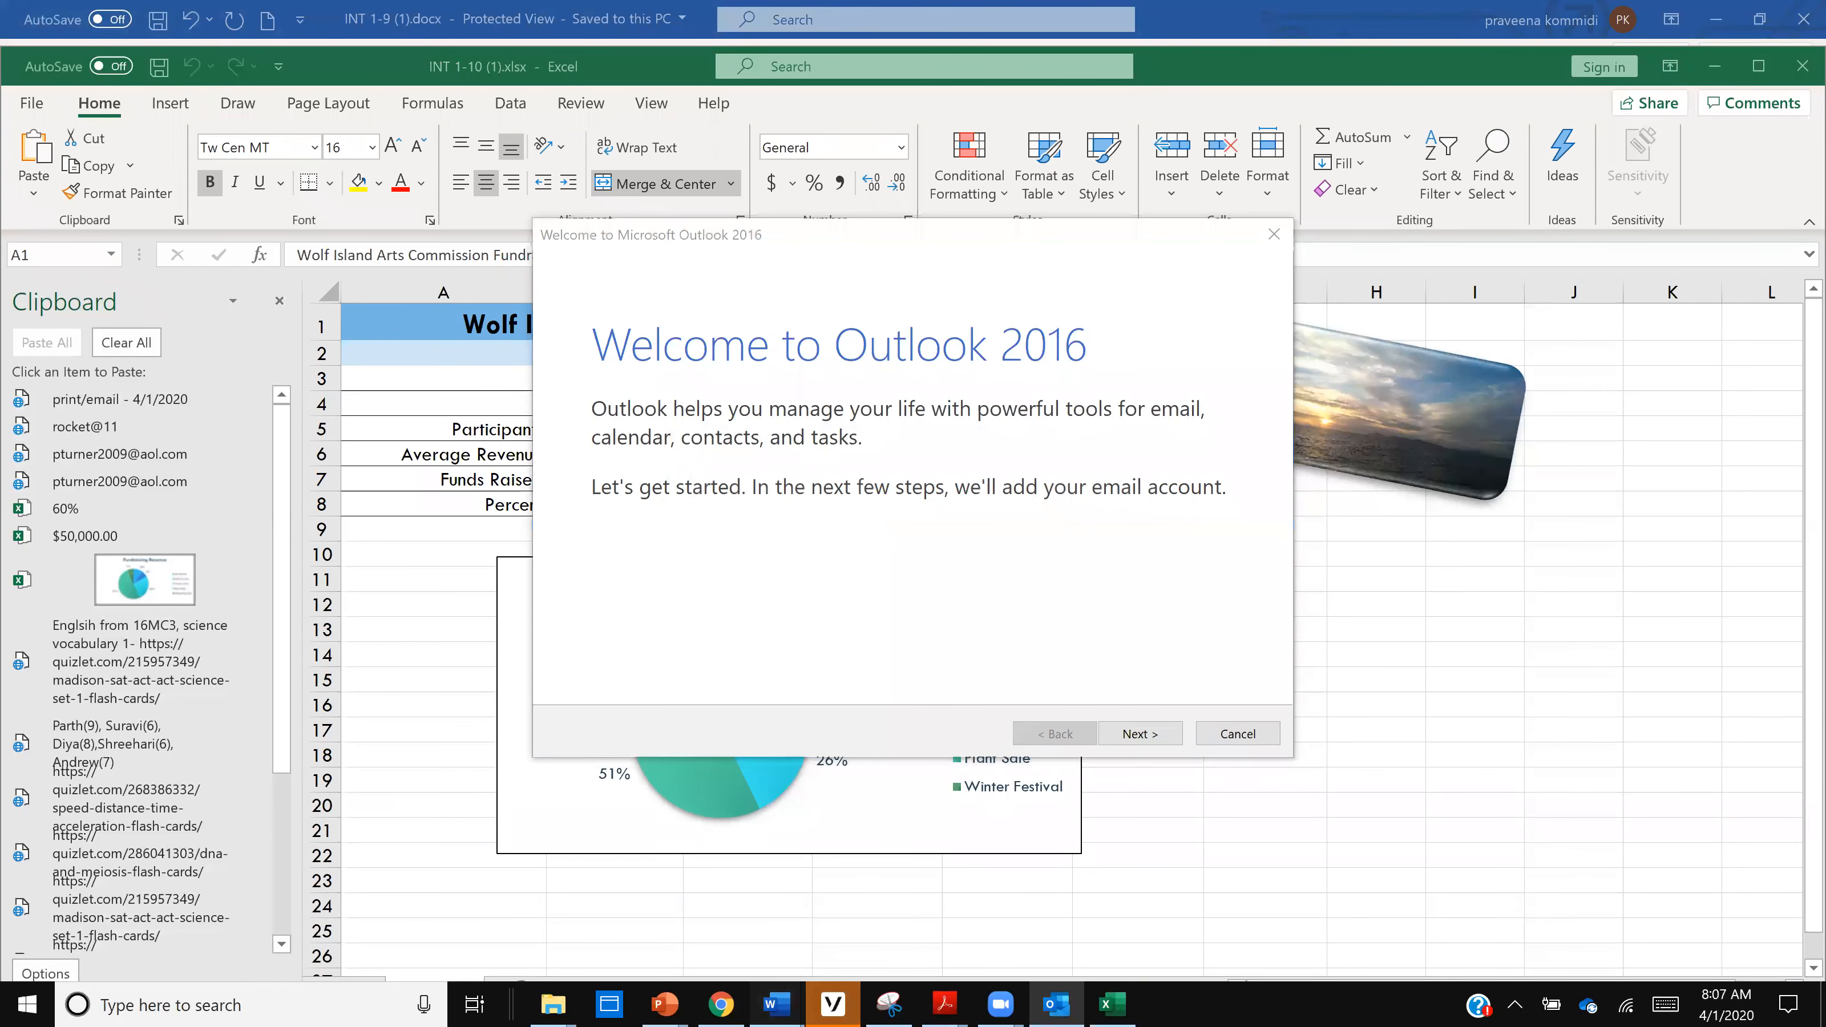
{"action": "mouse_move", "coordinate": [777, 1003]}
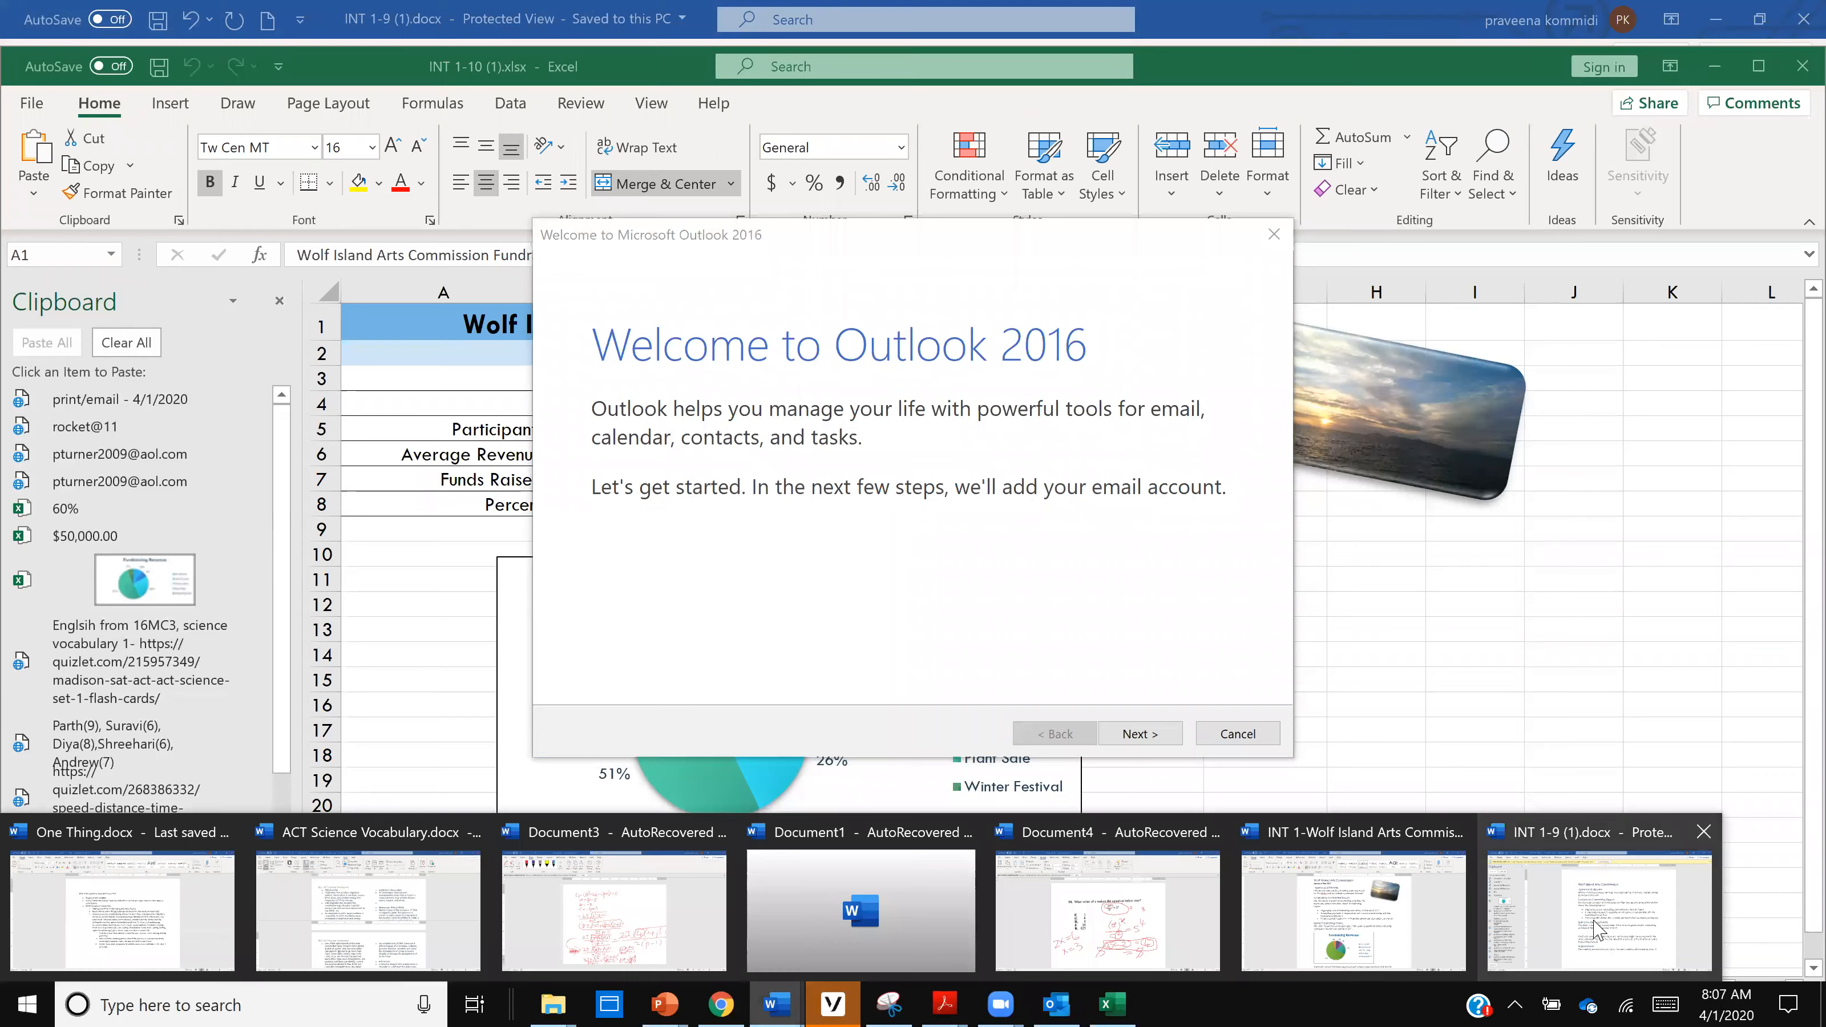
{"action": "left_click", "coordinate": [1594, 929]}
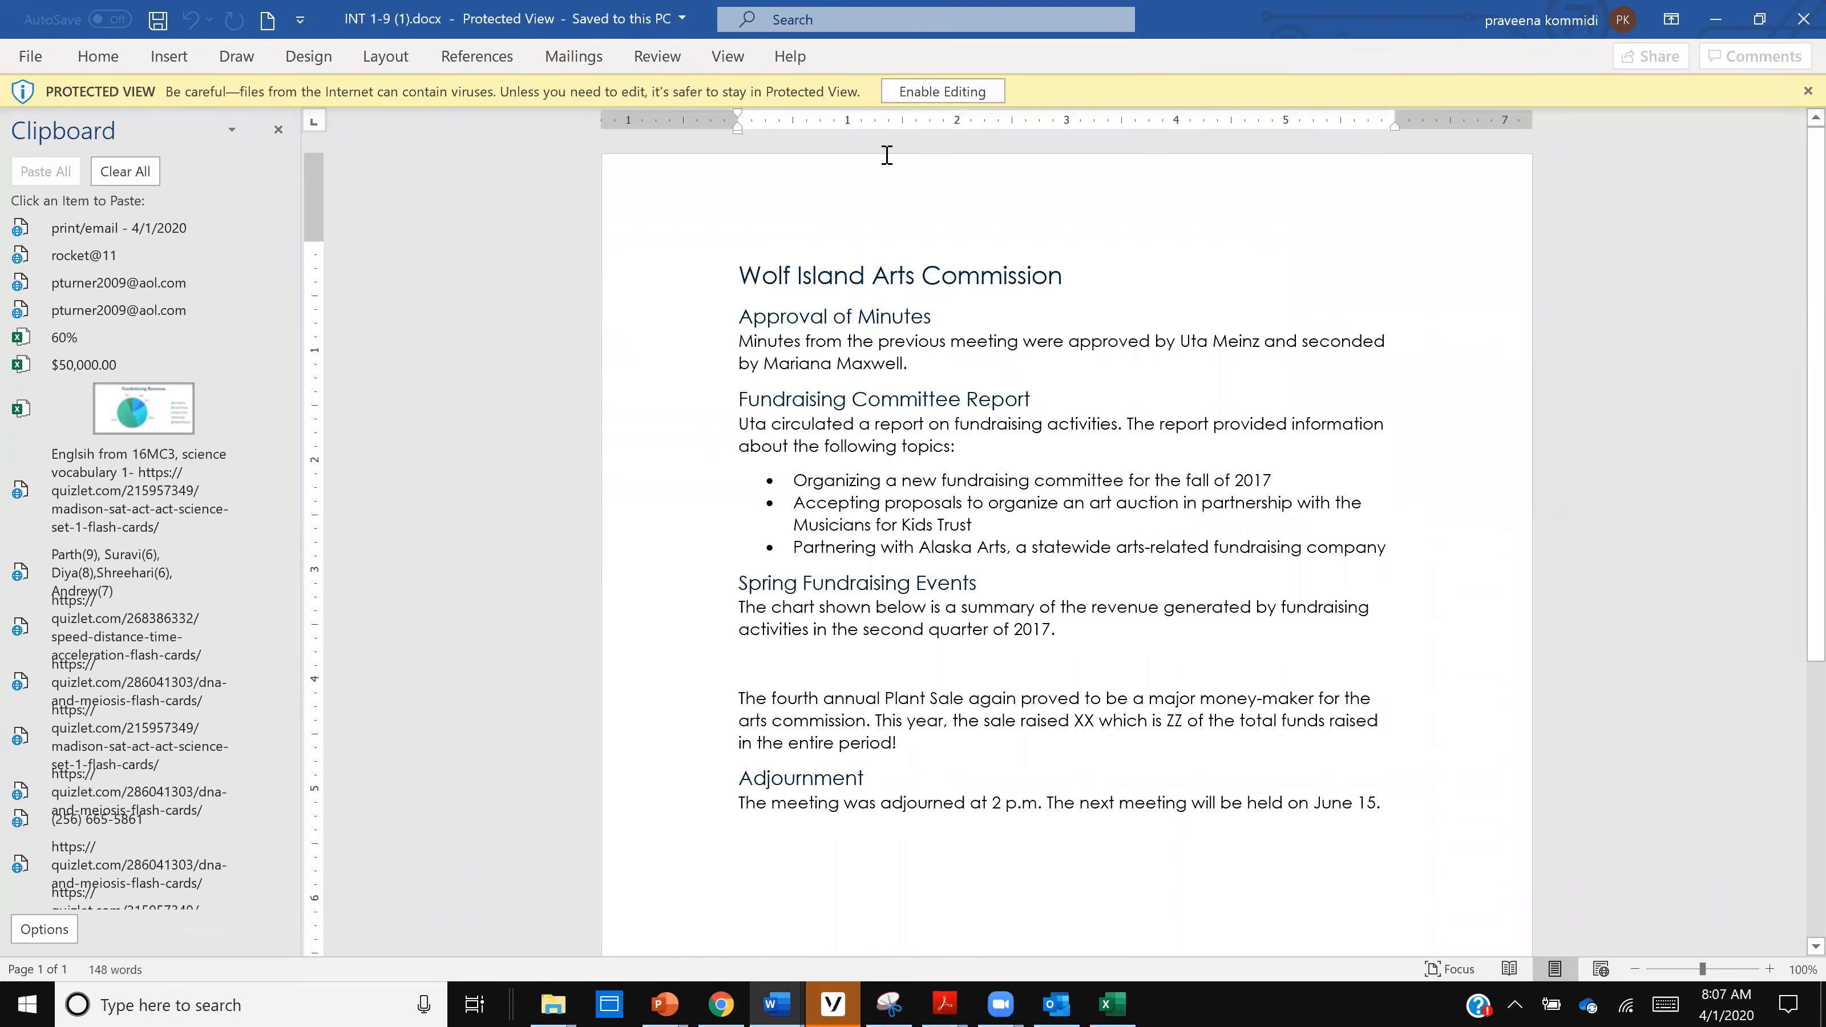
{"action": "left_click", "coordinate": [949, 91]}
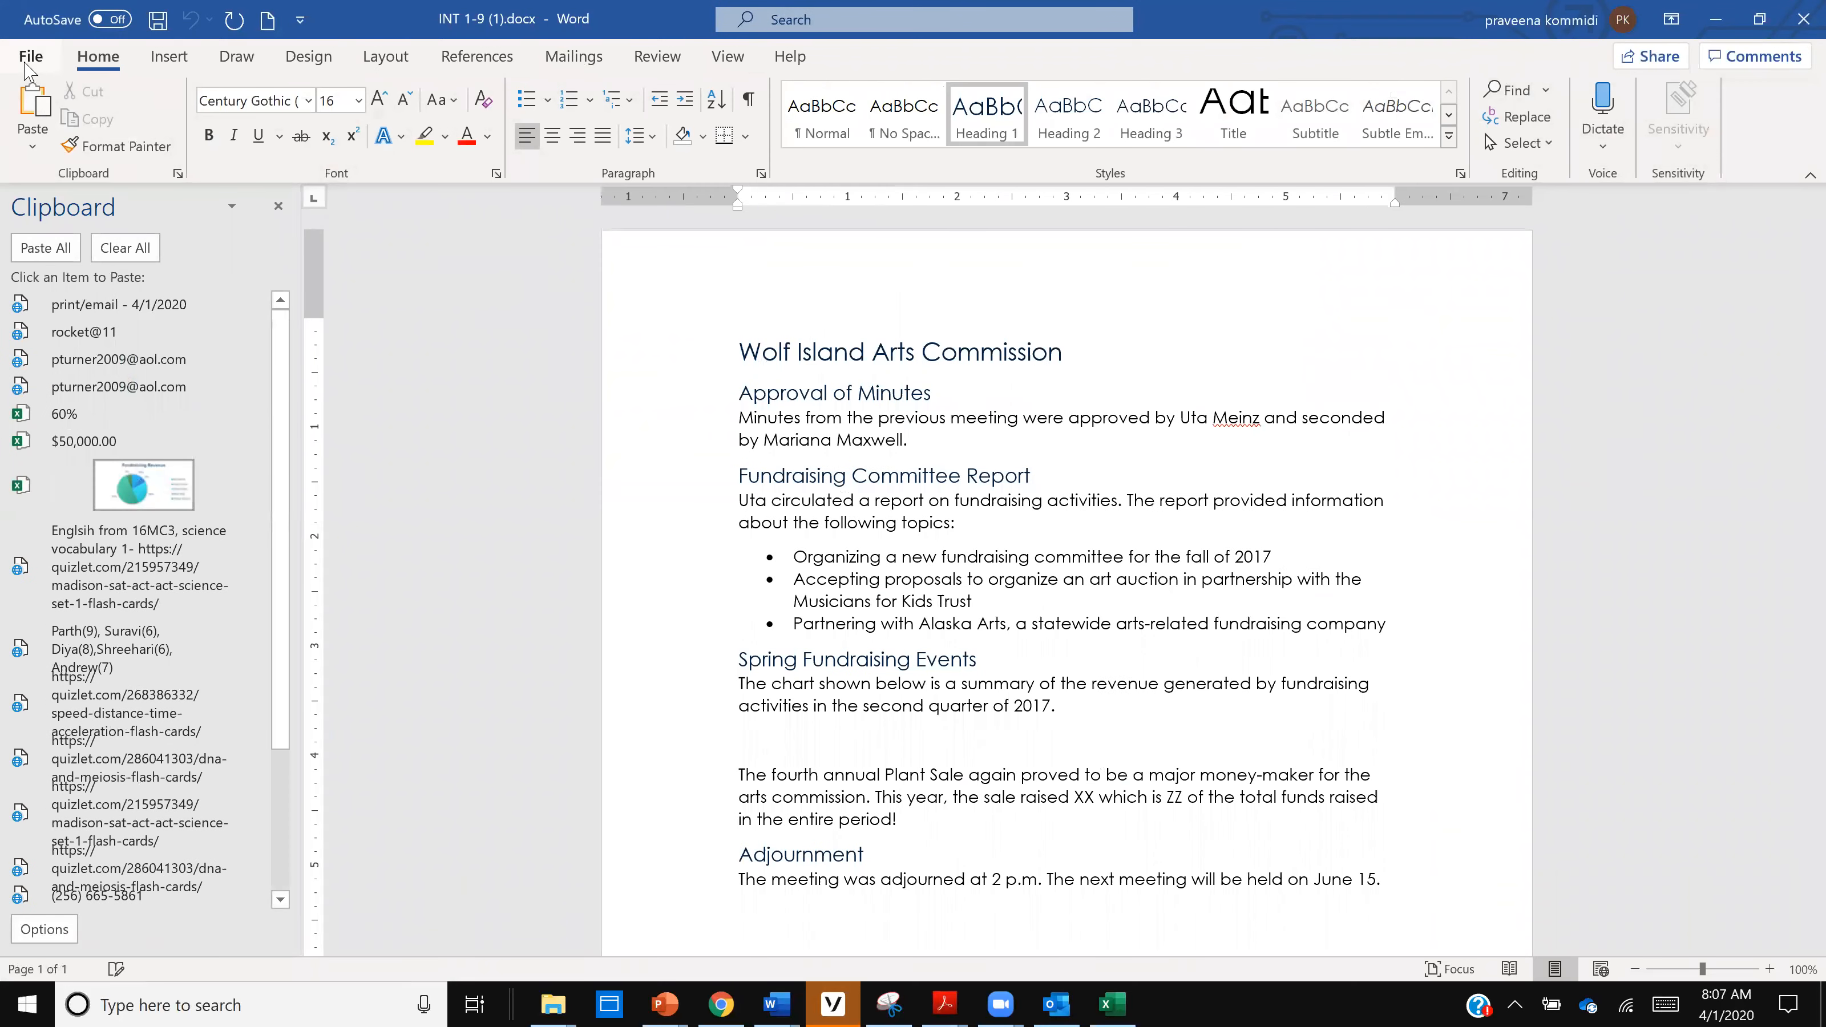
- Start saving the Word document under a new name, choosing the Documents folder as its location
{"action": "left_click", "coordinate": [26, 66]}
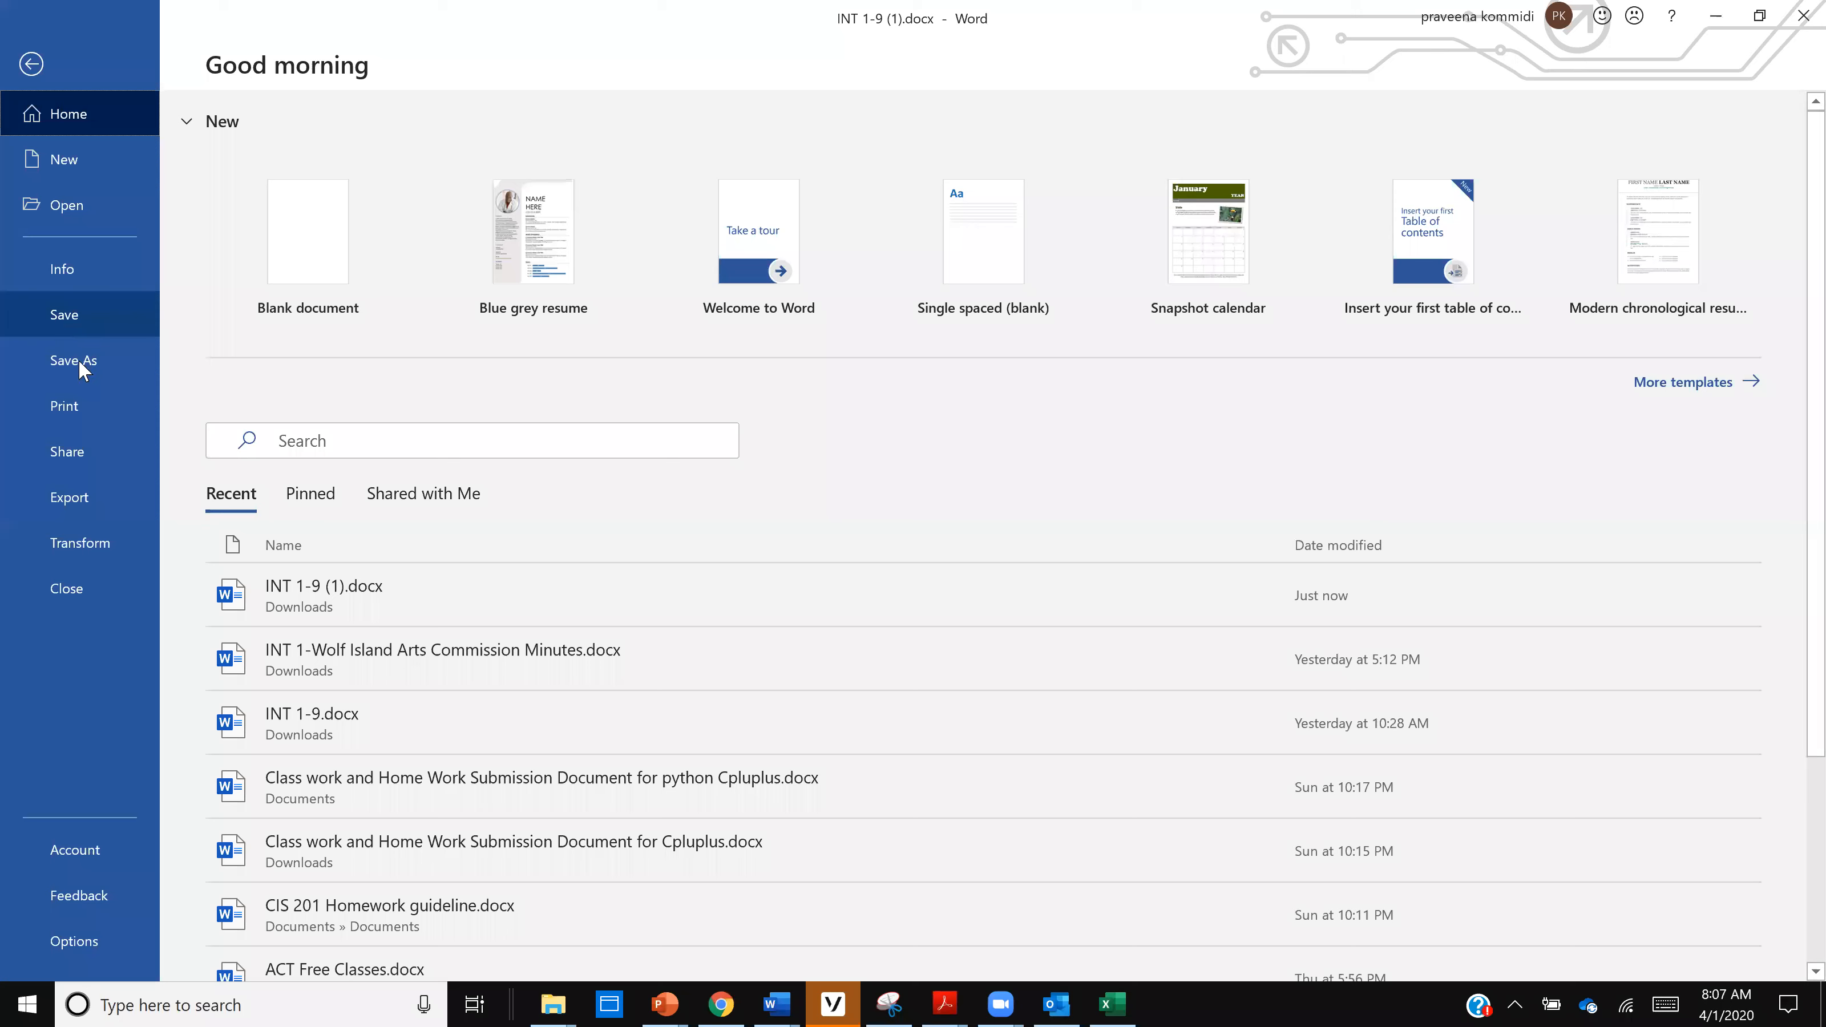
{"action": "left_click", "coordinate": [78, 360]}
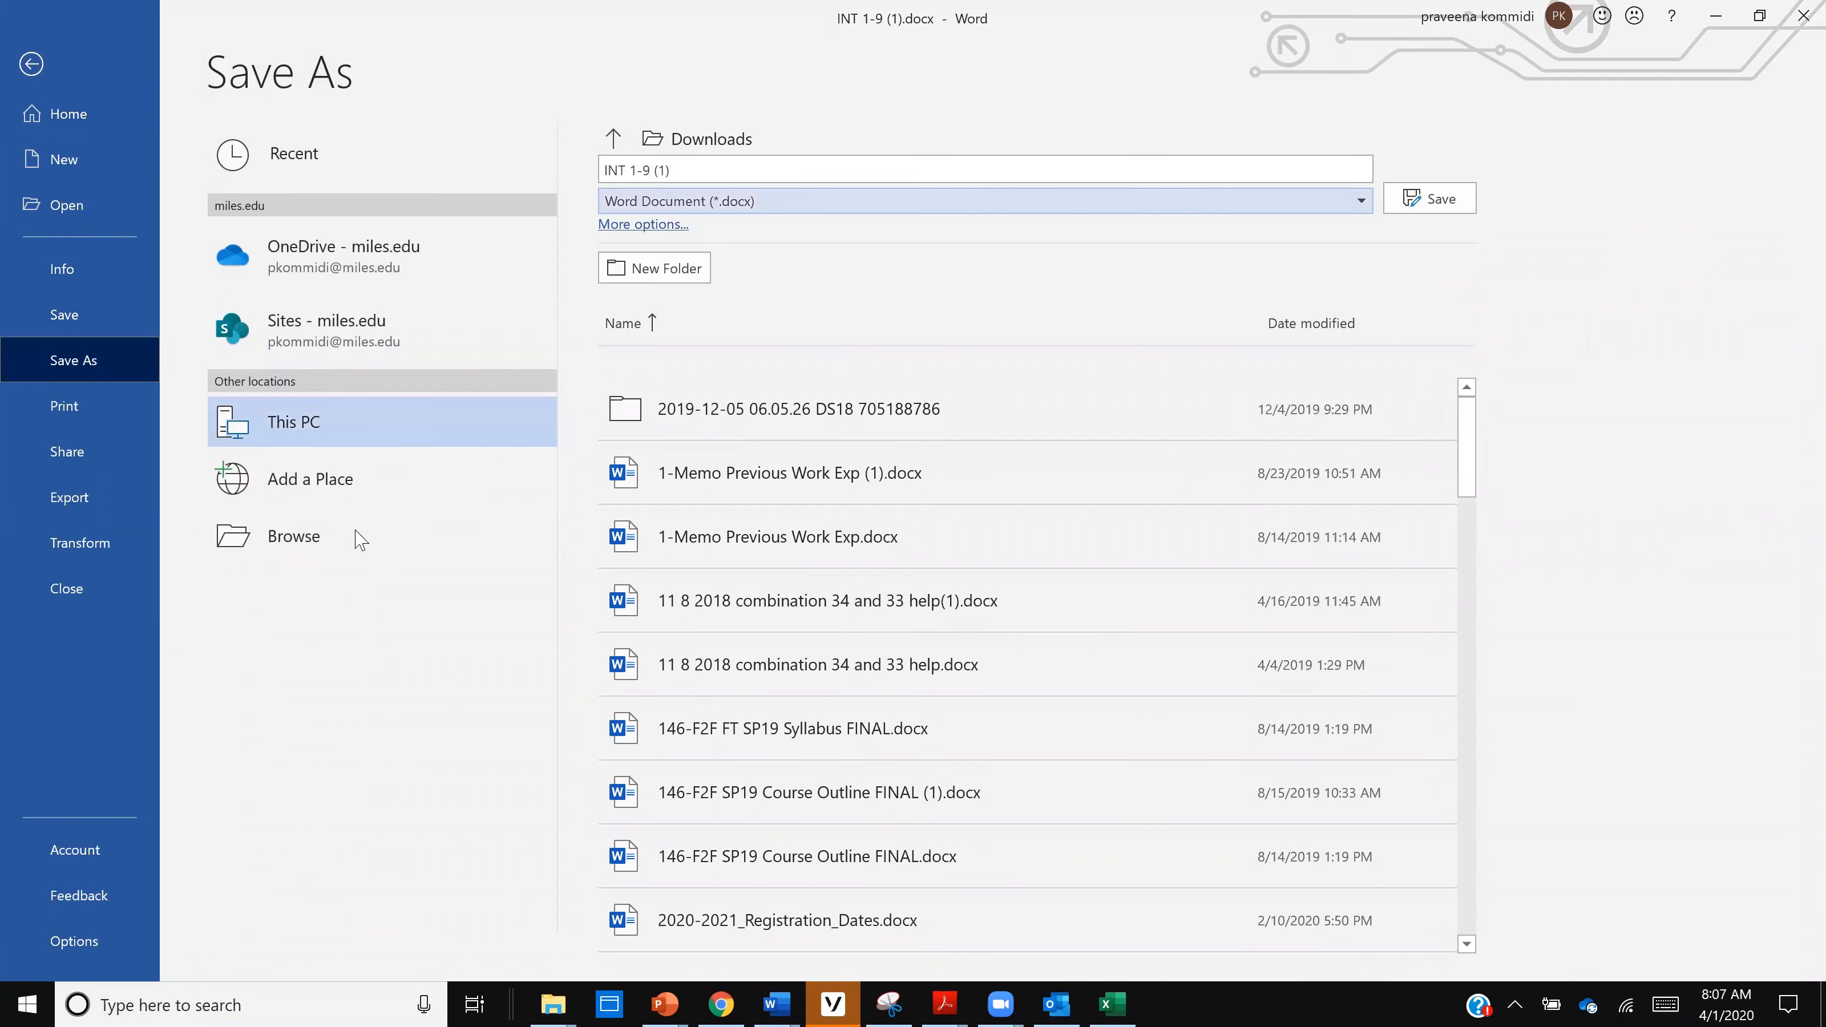
{"action": "left_click", "coordinate": [360, 539]}
{"action": "scroll", "coordinate": [186, 140], "scroll_direction": "up", "scroll_amount": 5}
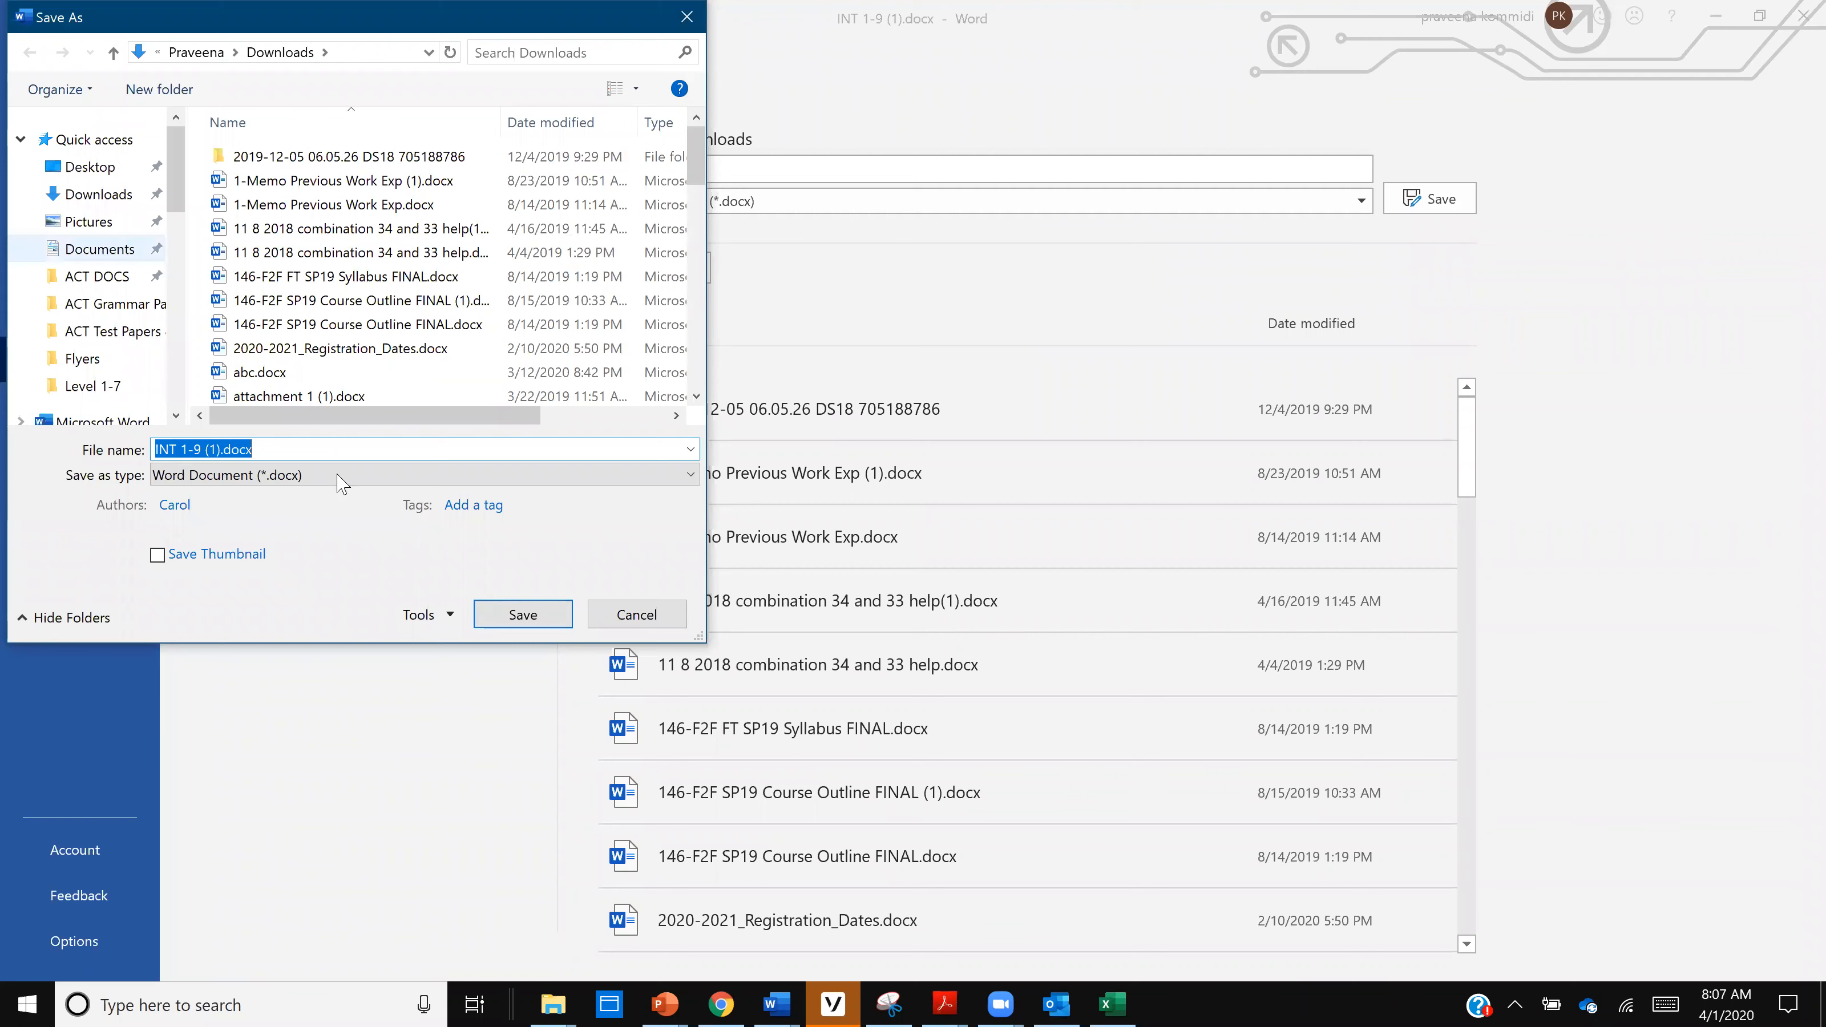
- Name the Word document IM1_IC1_Wolf Island Arts Commissions Minutes_PK and save it
{"action": "left_click", "coordinate": [329, 450]}
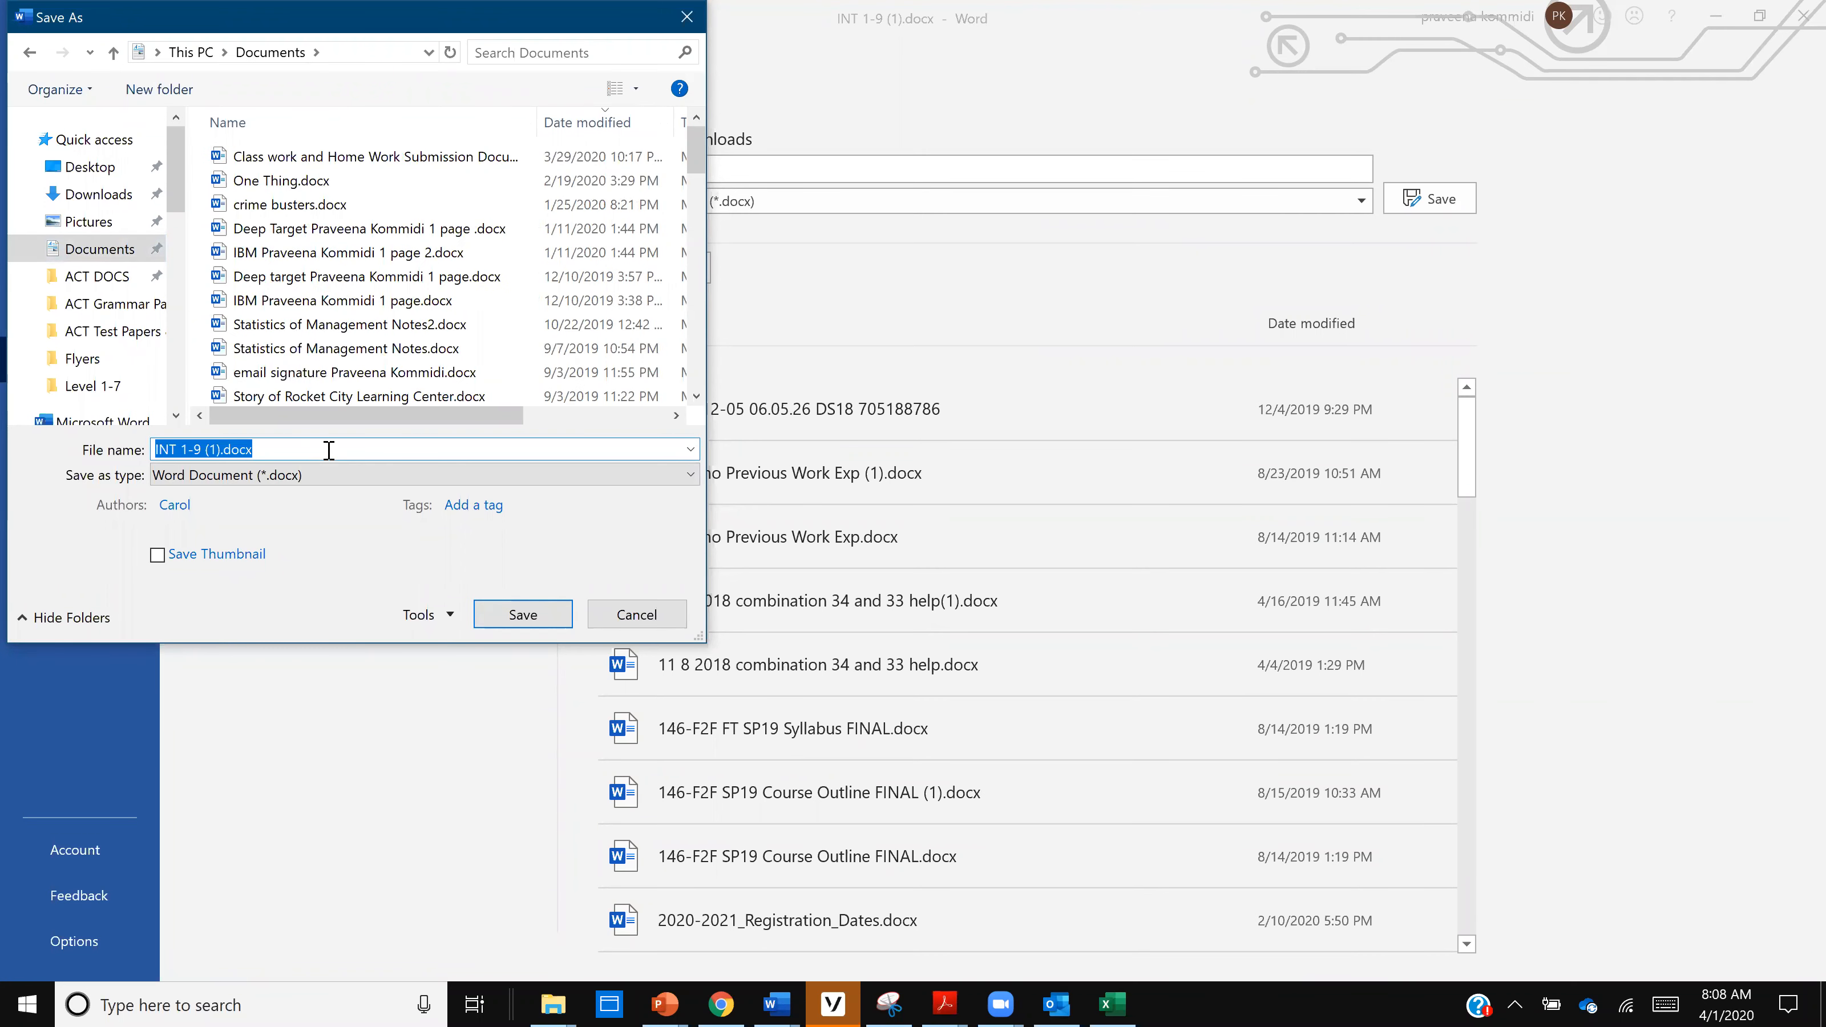
{"action": "type", "text": "IM1_IC1_"}
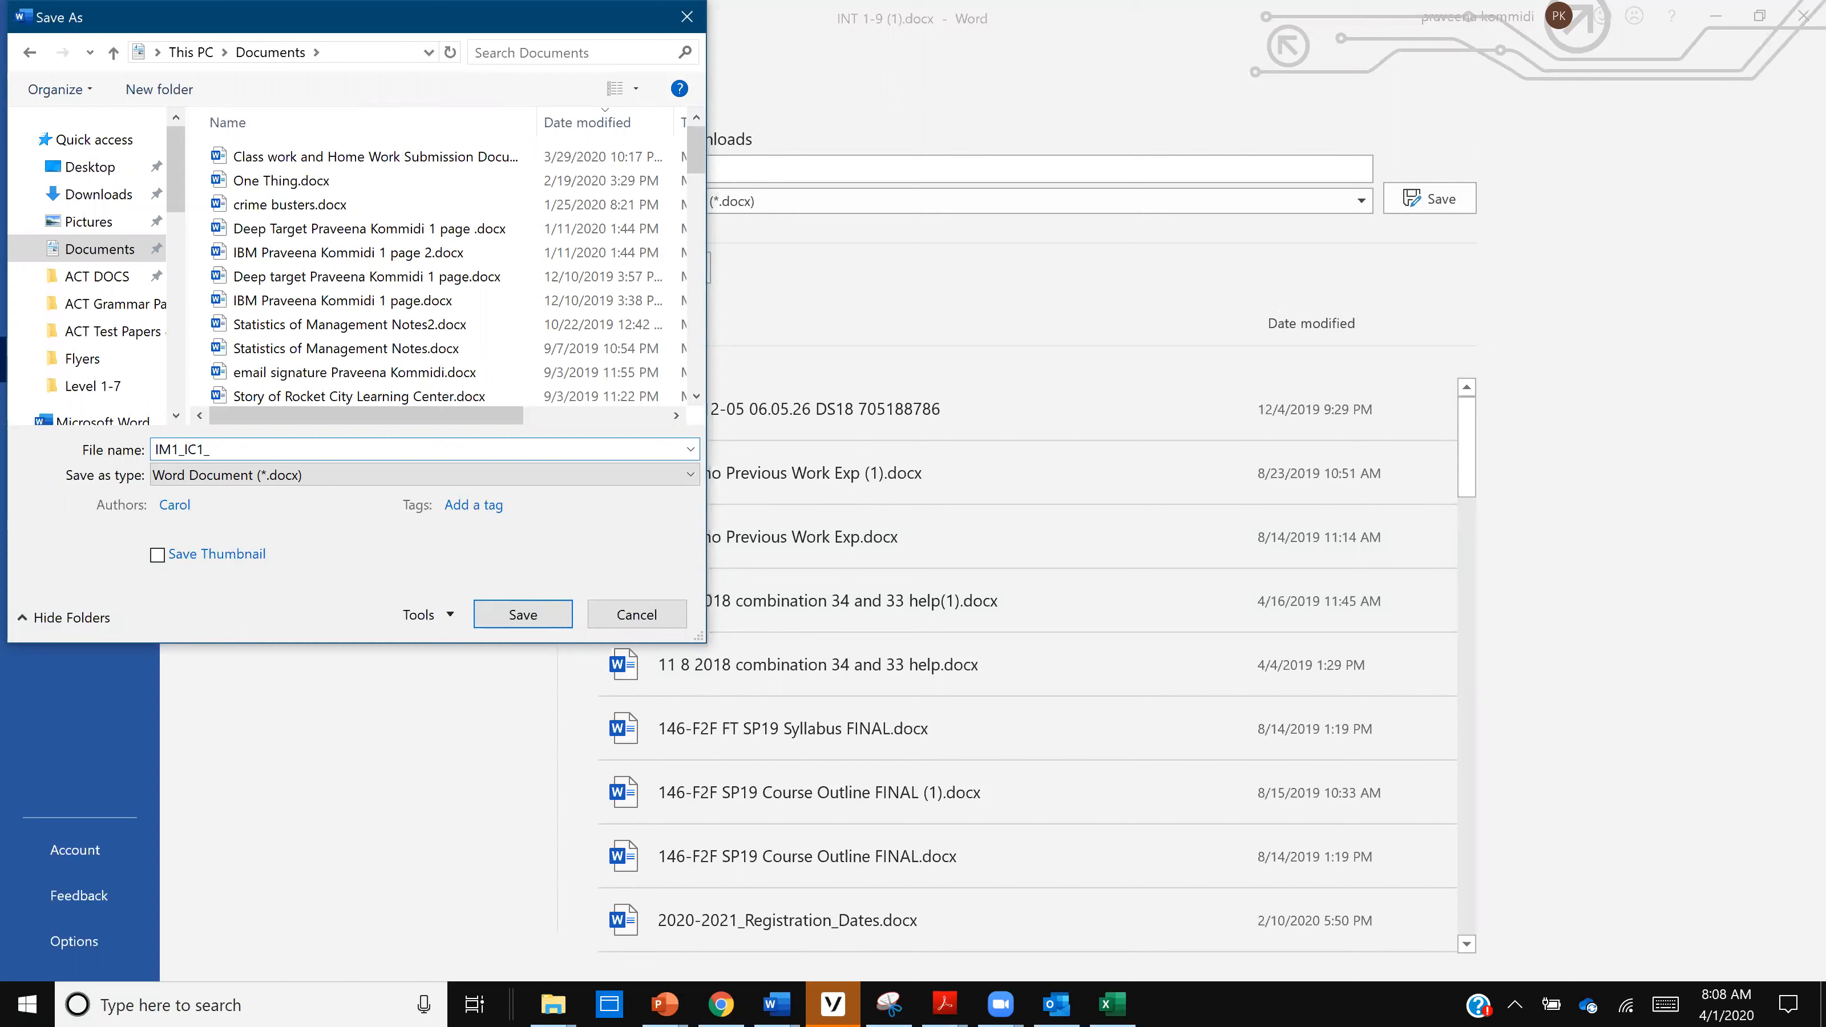
{"action": "type", "text": "Wolf Island Arts Commissions Minutes"}
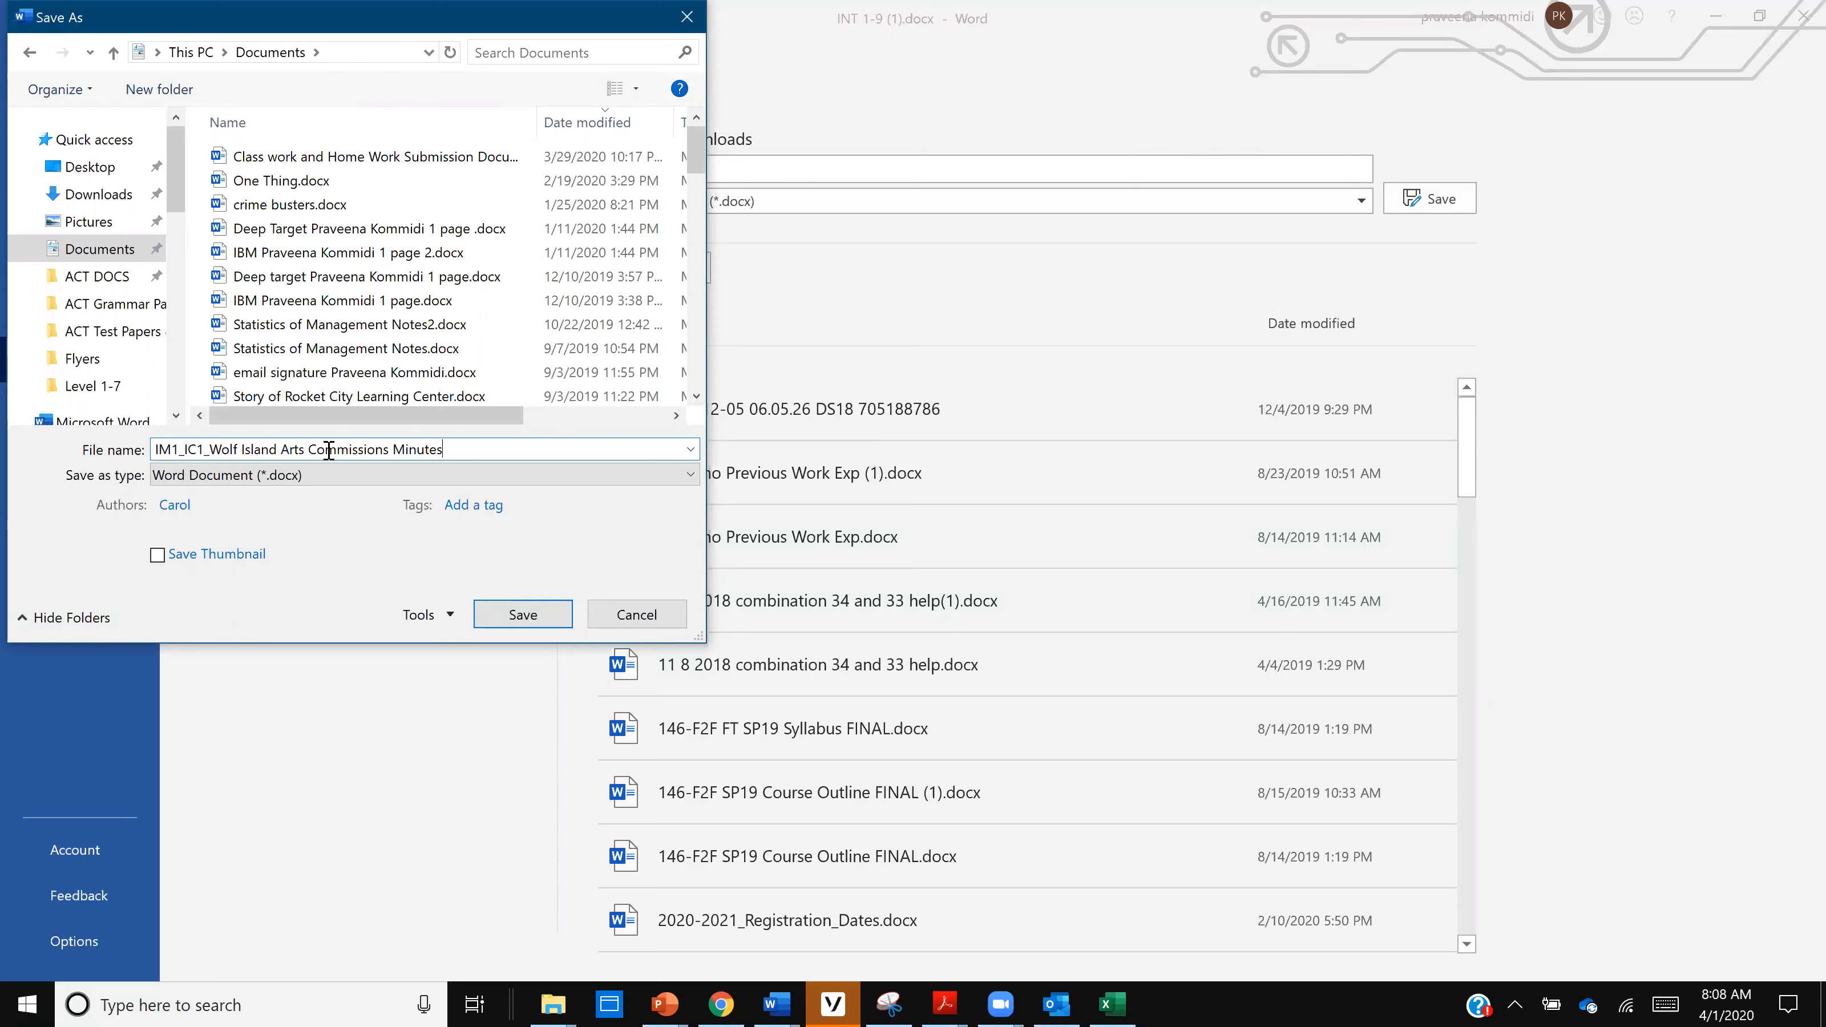
{"action": "type", "text": "_PK"}
{"action": "left_click", "coordinate": [525, 615]}
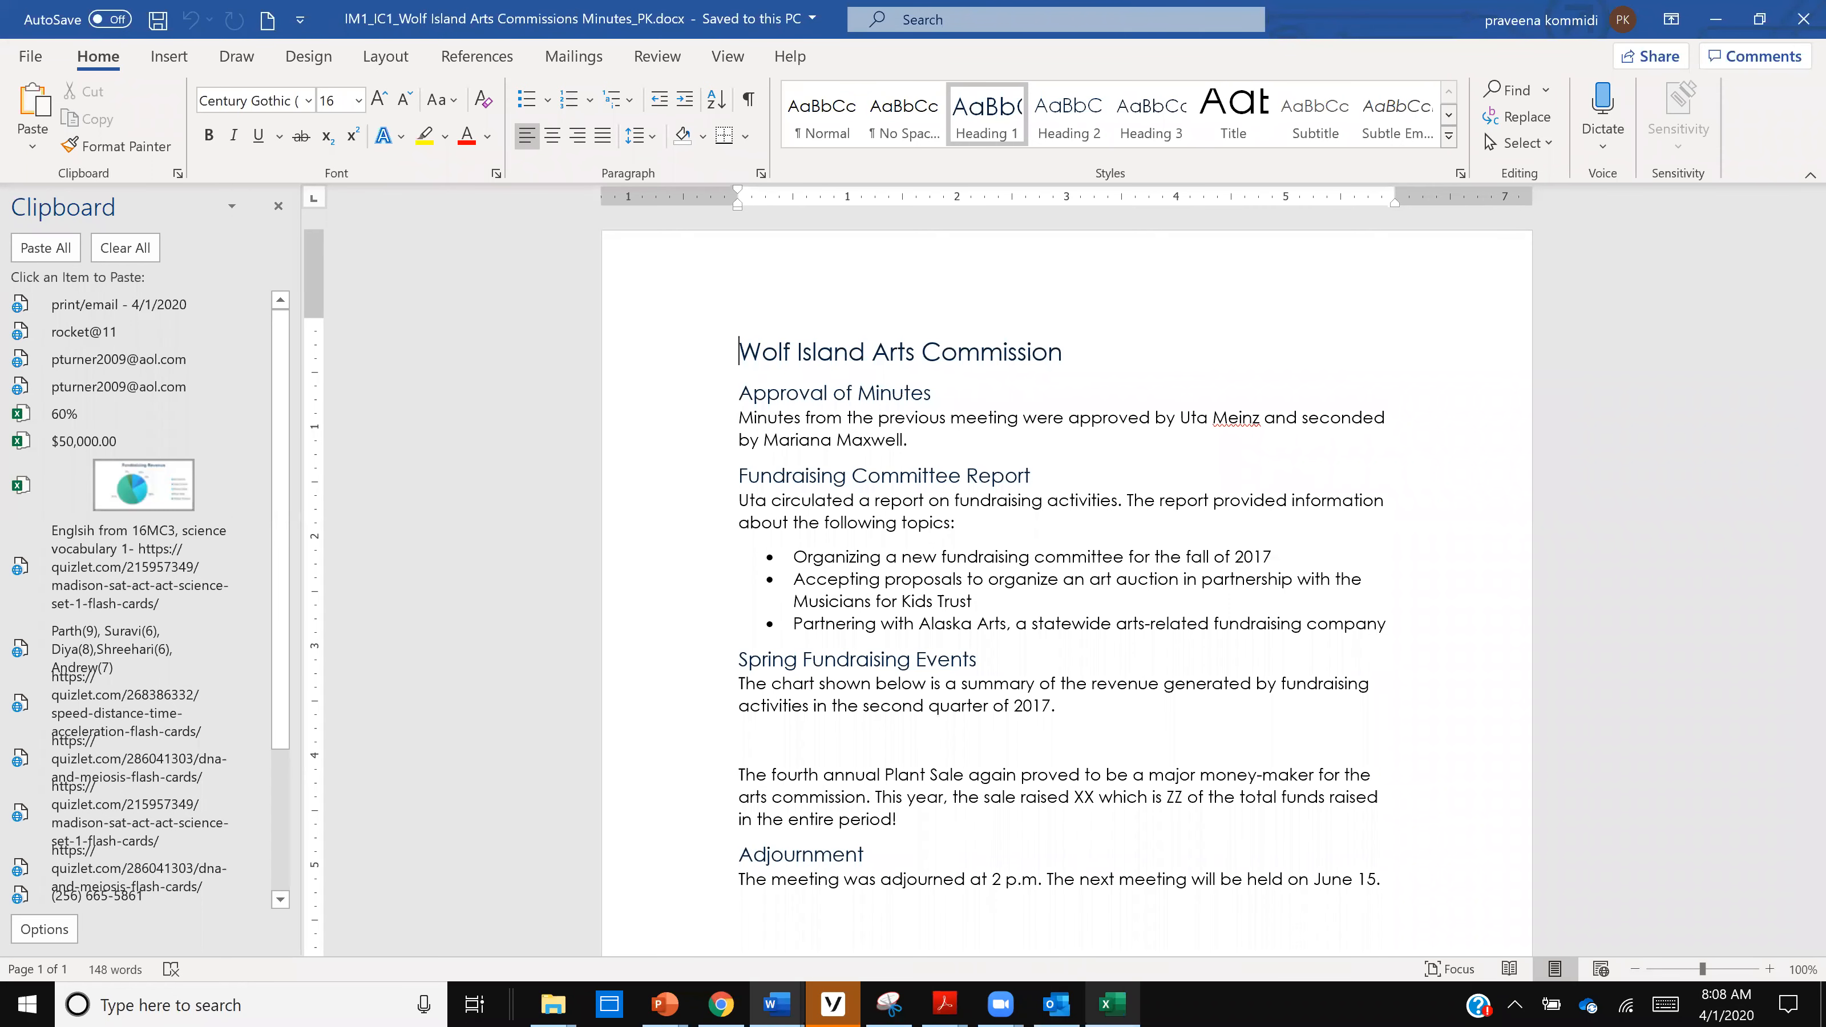
- Switch to the INT 1-10 (1).xlsx workbook in Excel and start saving a copy in the Documents folder
{"action": "left_click", "coordinate": [1112, 1003]}
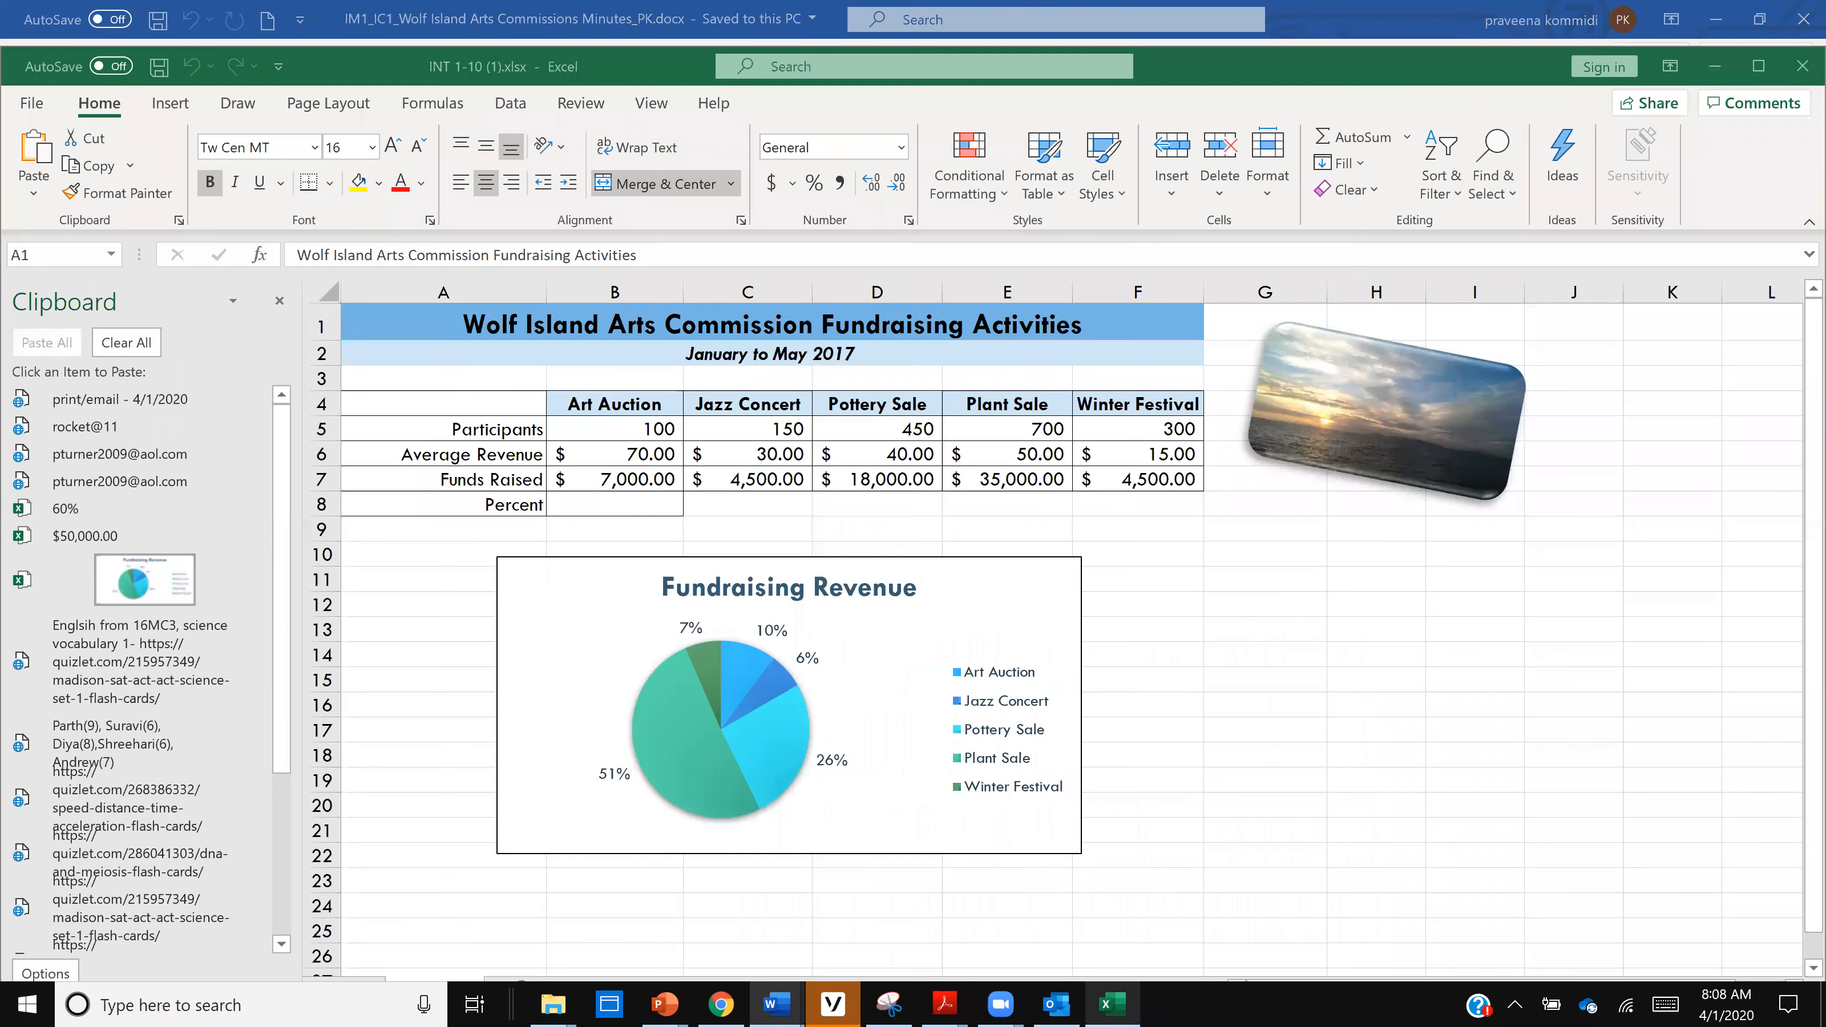
{"action": "left_click", "coordinate": [33, 103]}
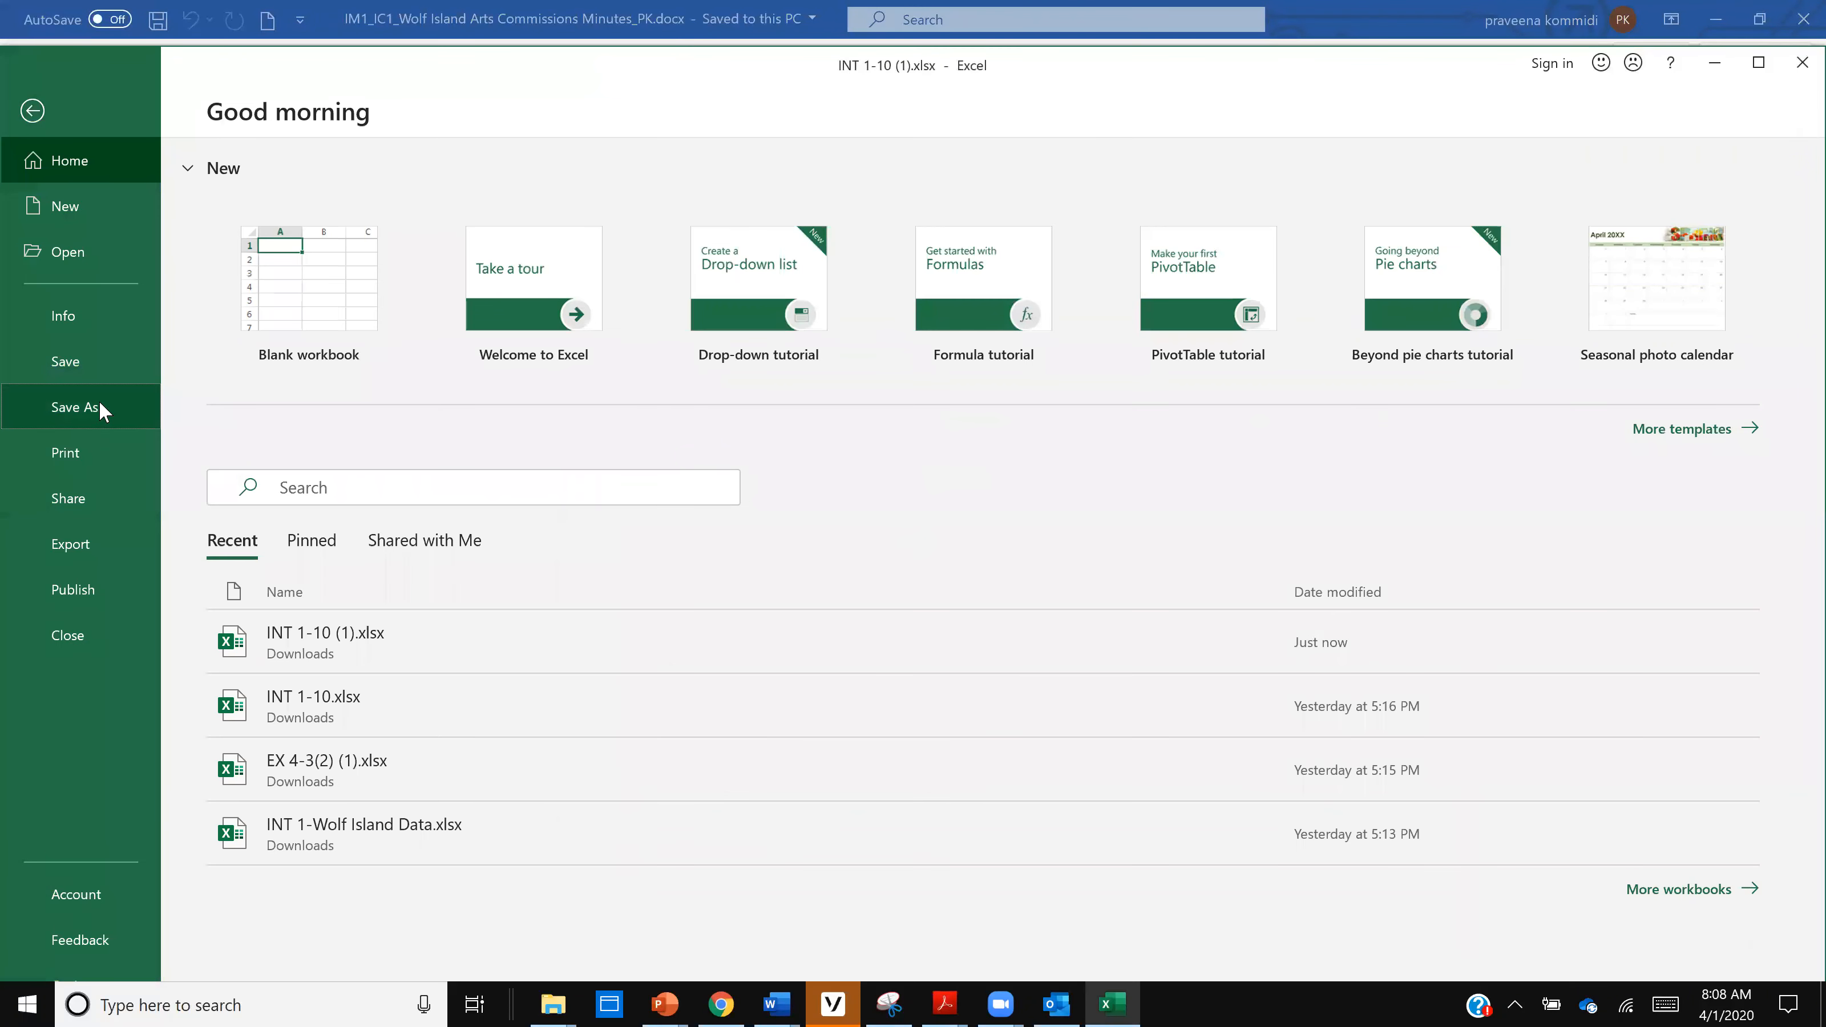
{"action": "left_click", "coordinate": [100, 405]}
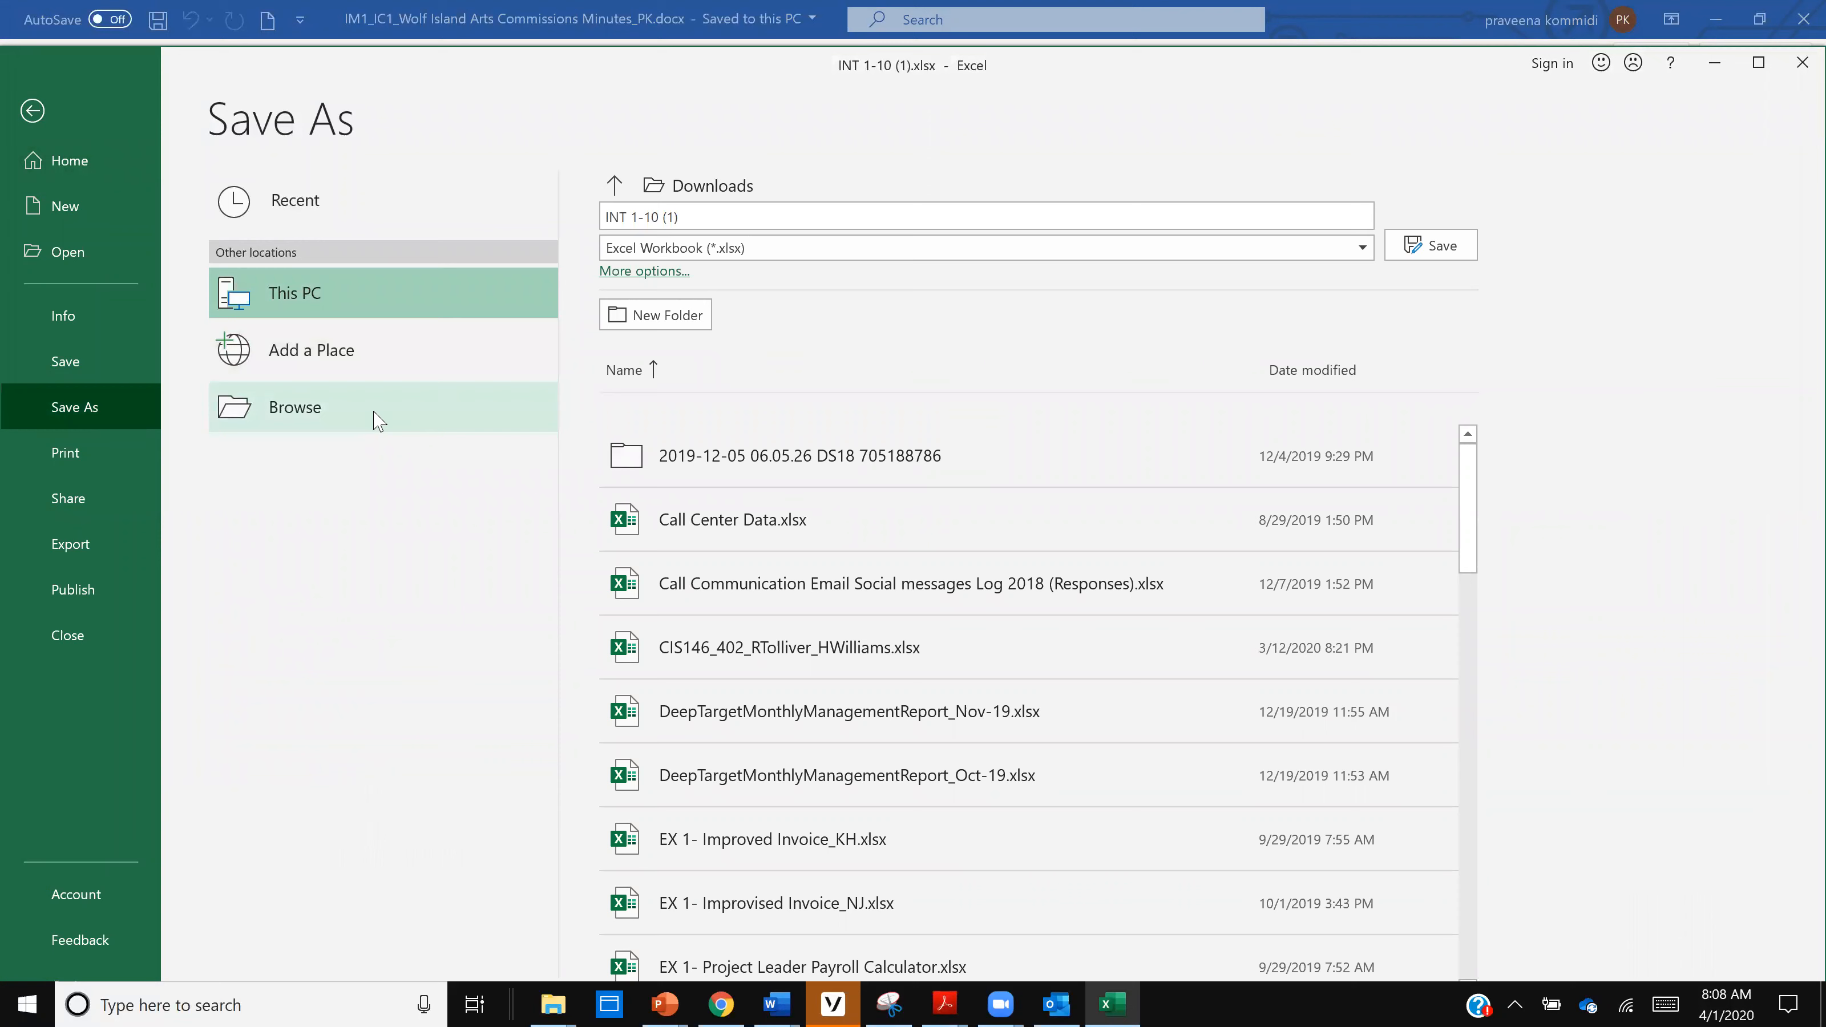
{"action": "left_click", "coordinate": [379, 420]}
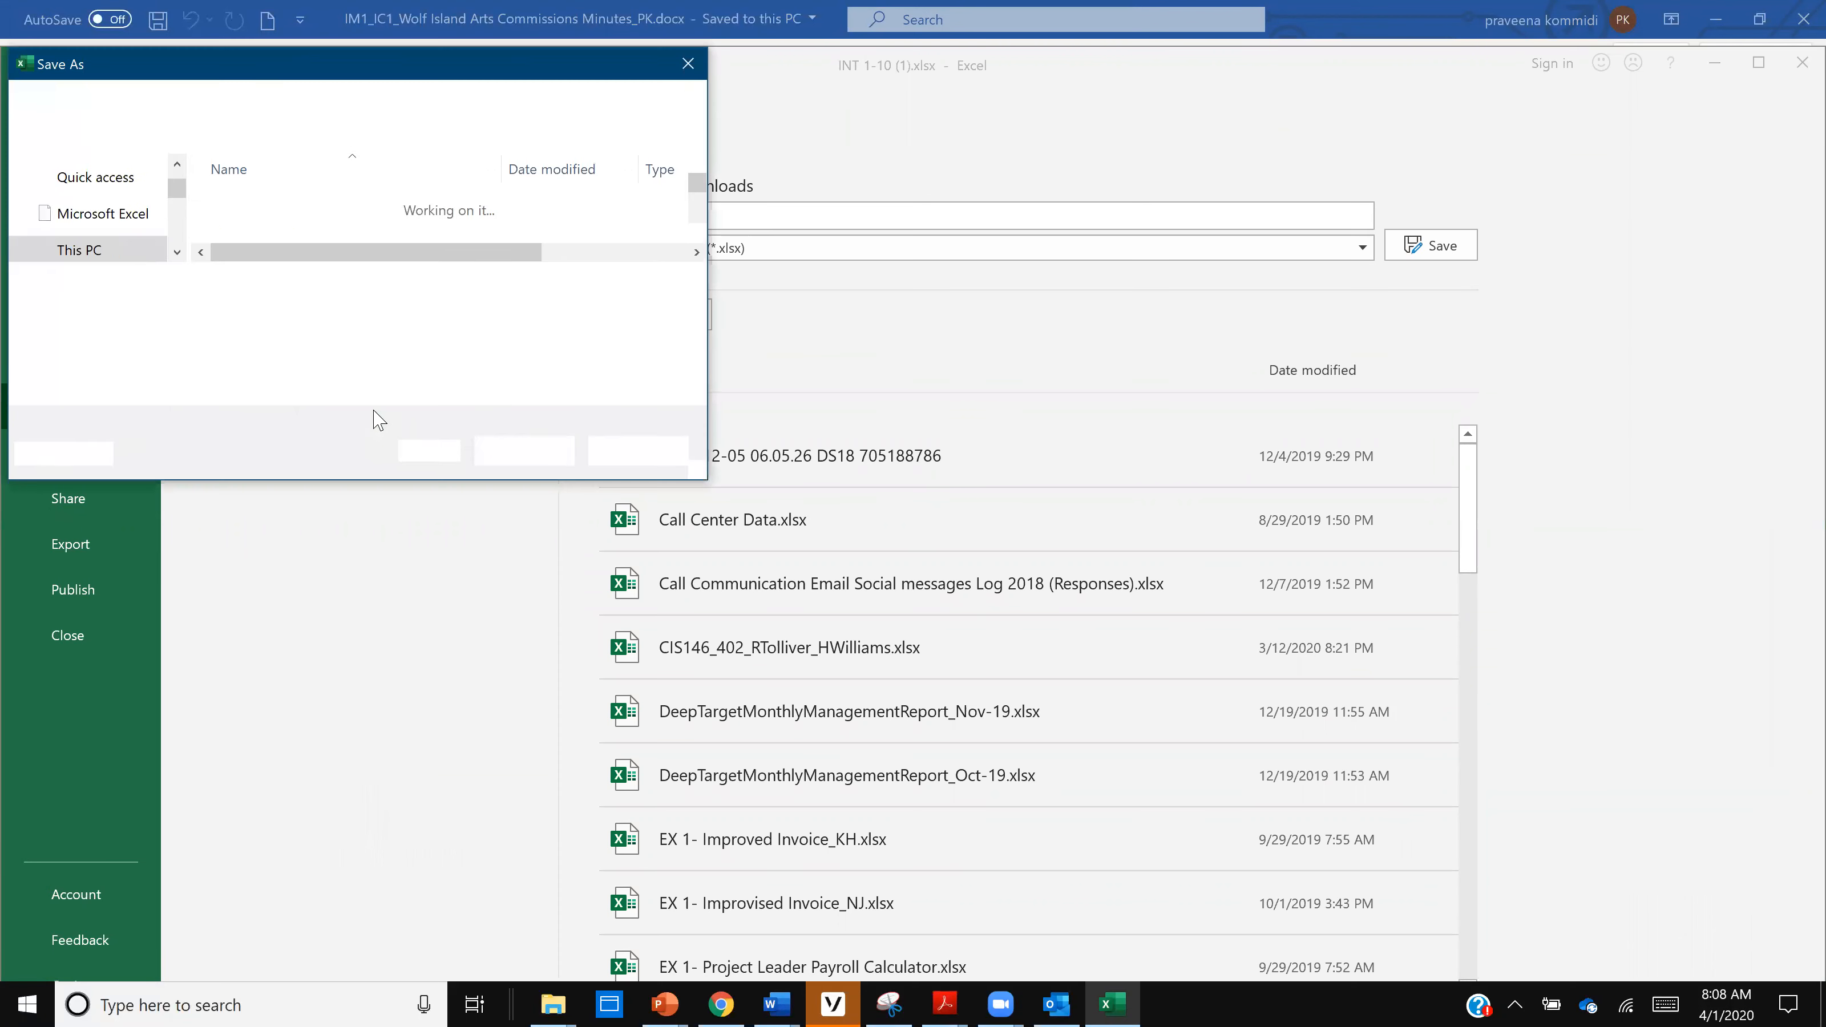
{"action": "scroll", "coordinate": [172, 245], "scroll_direction": "up", "scroll_amount": 5}
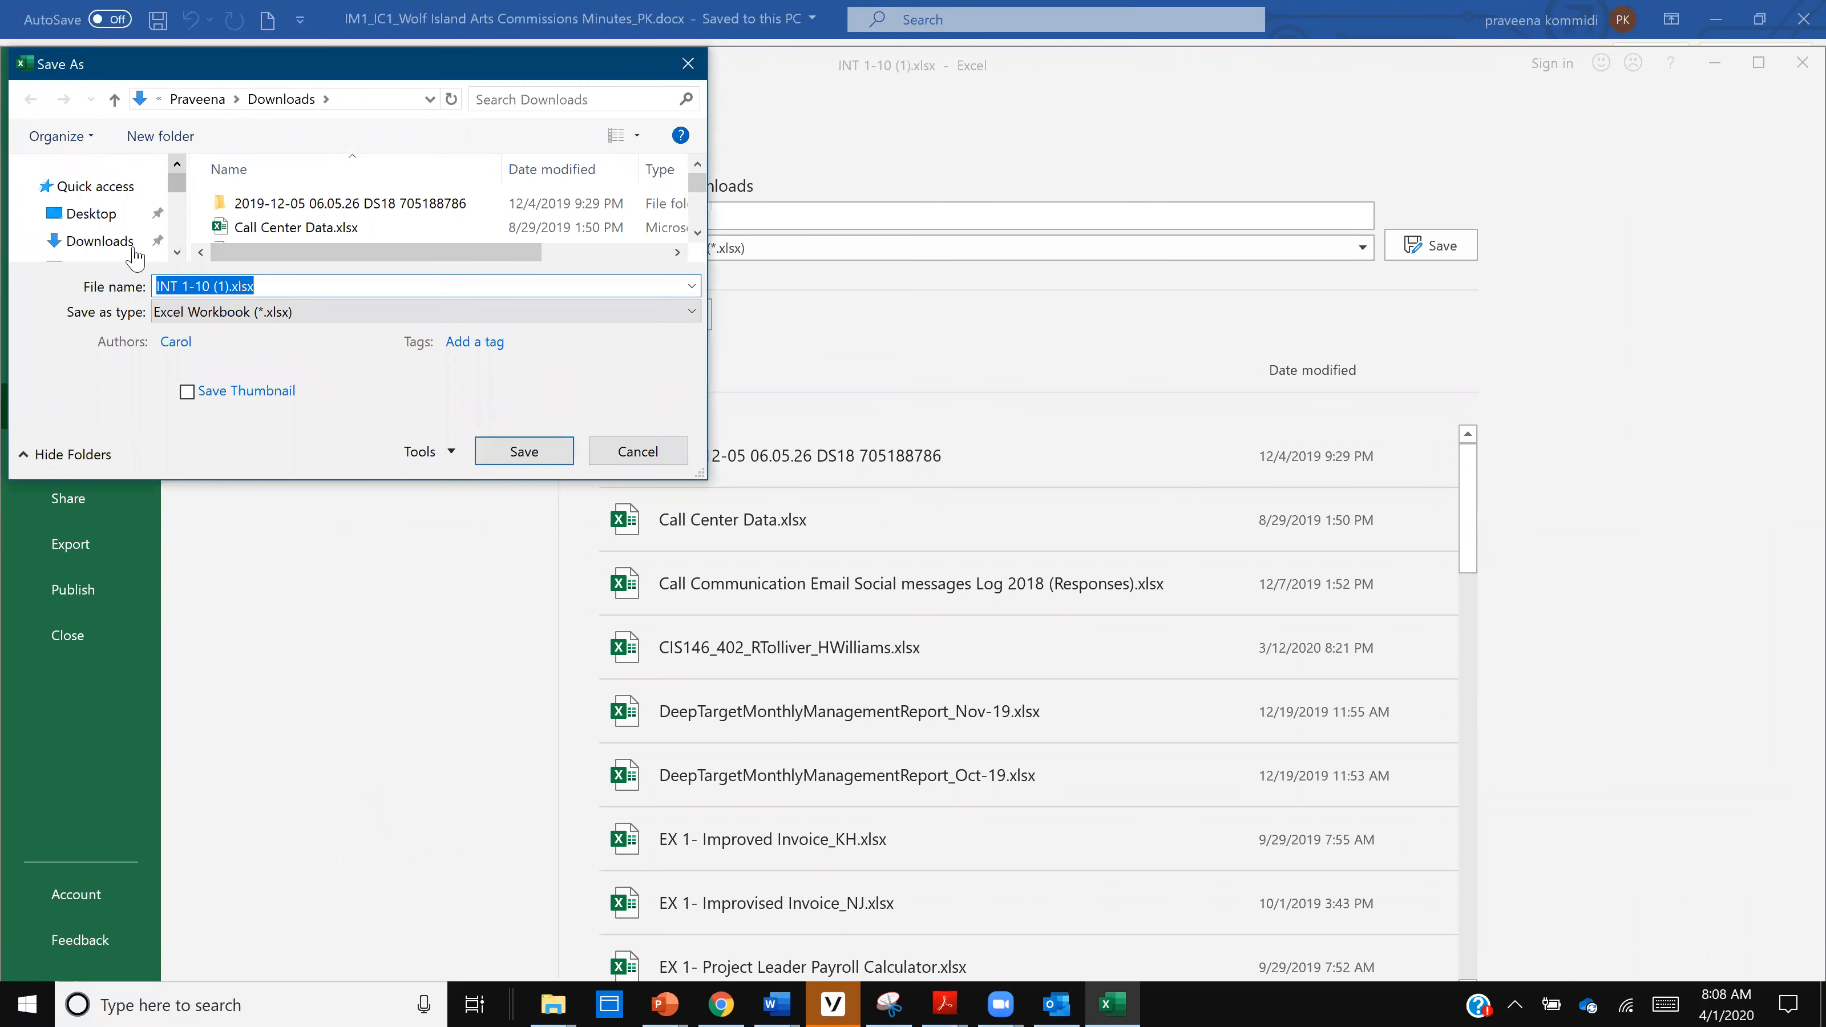
{"action": "left_click", "coordinate": [176, 254]}
{"action": "left_click", "coordinate": [129, 250]}
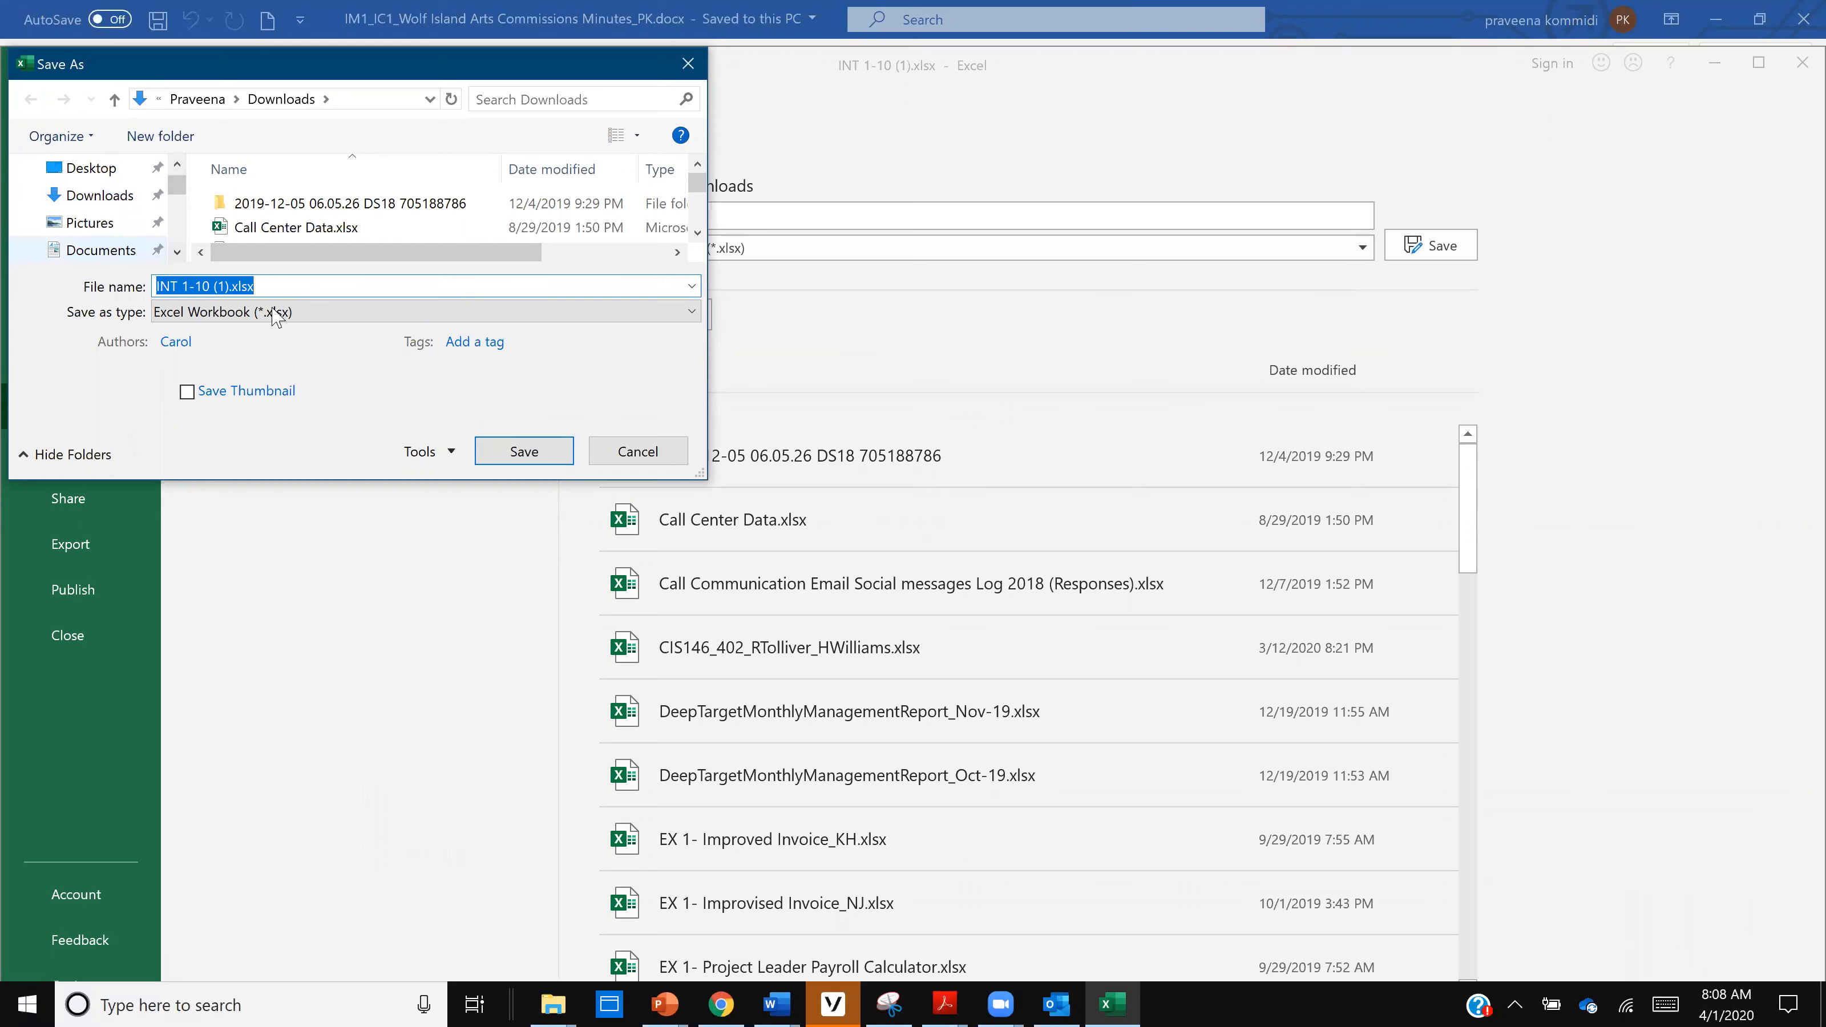
- Name the workbook IM1_IC1_Wolf Island Data and save it
{"action": "left_click", "coordinate": [293, 288]}
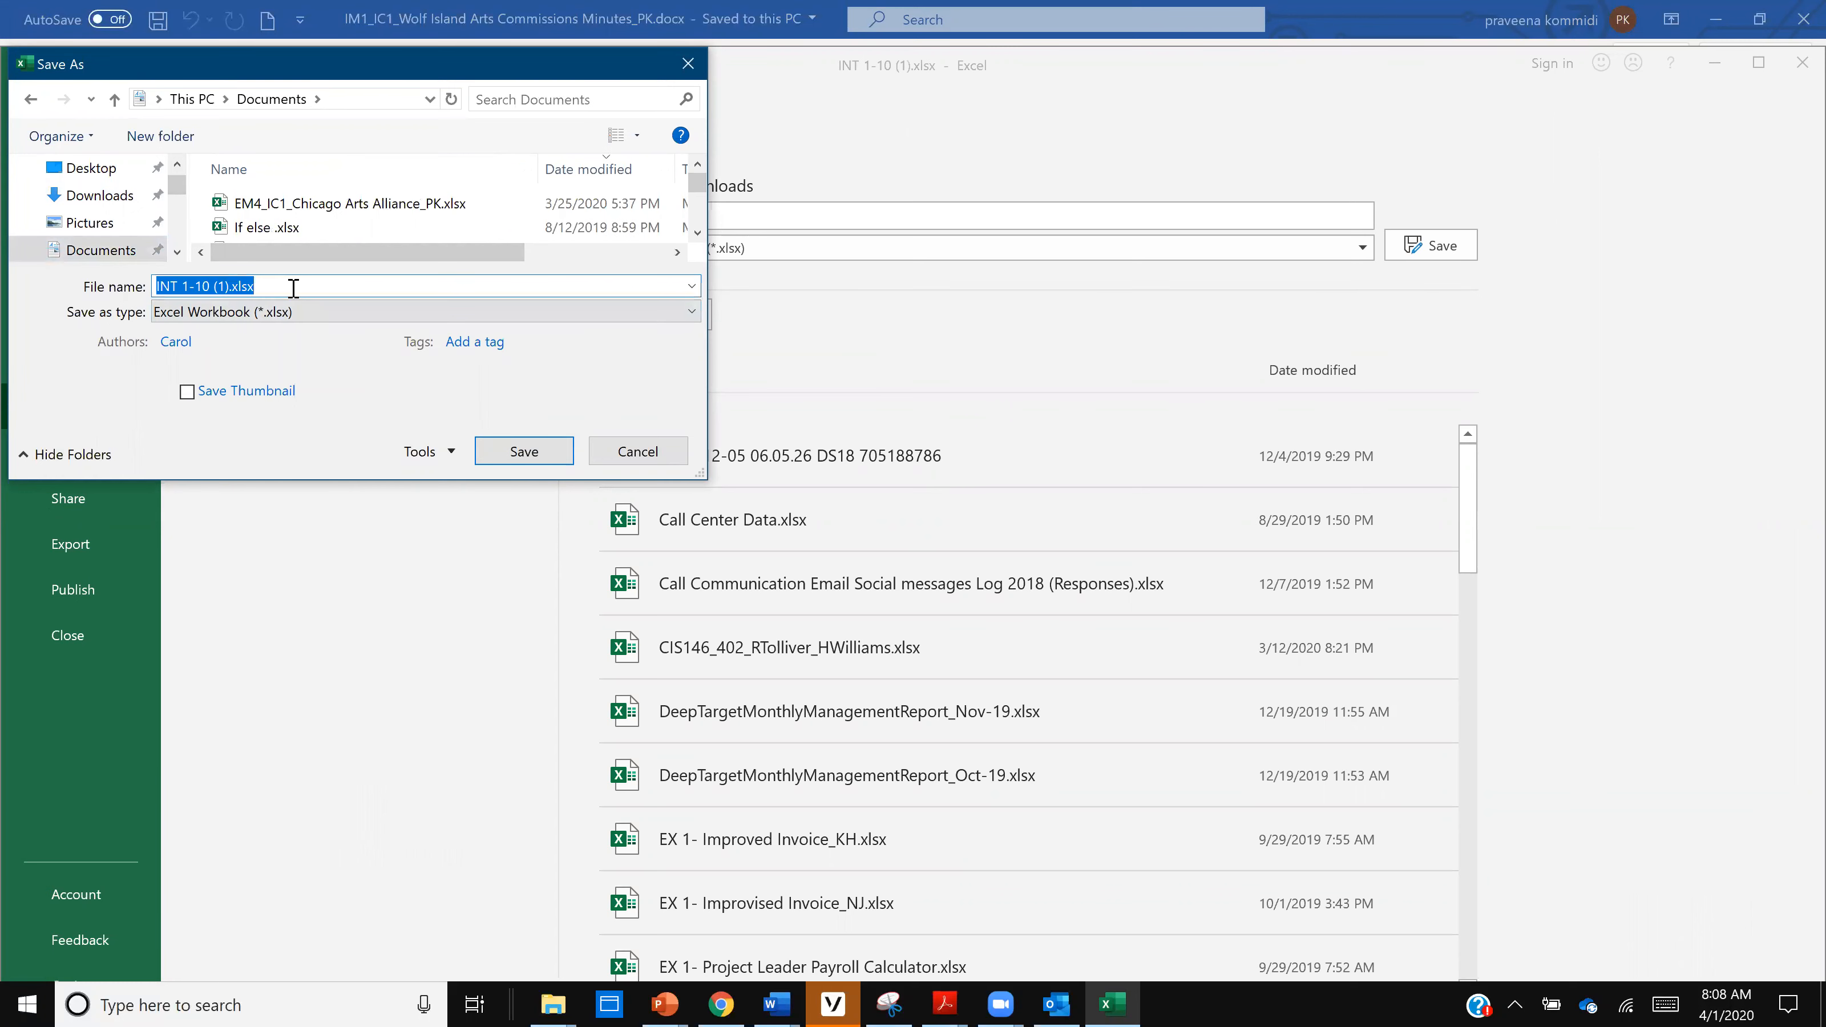
{"action": "type", "text": "IM1_IC1_"}
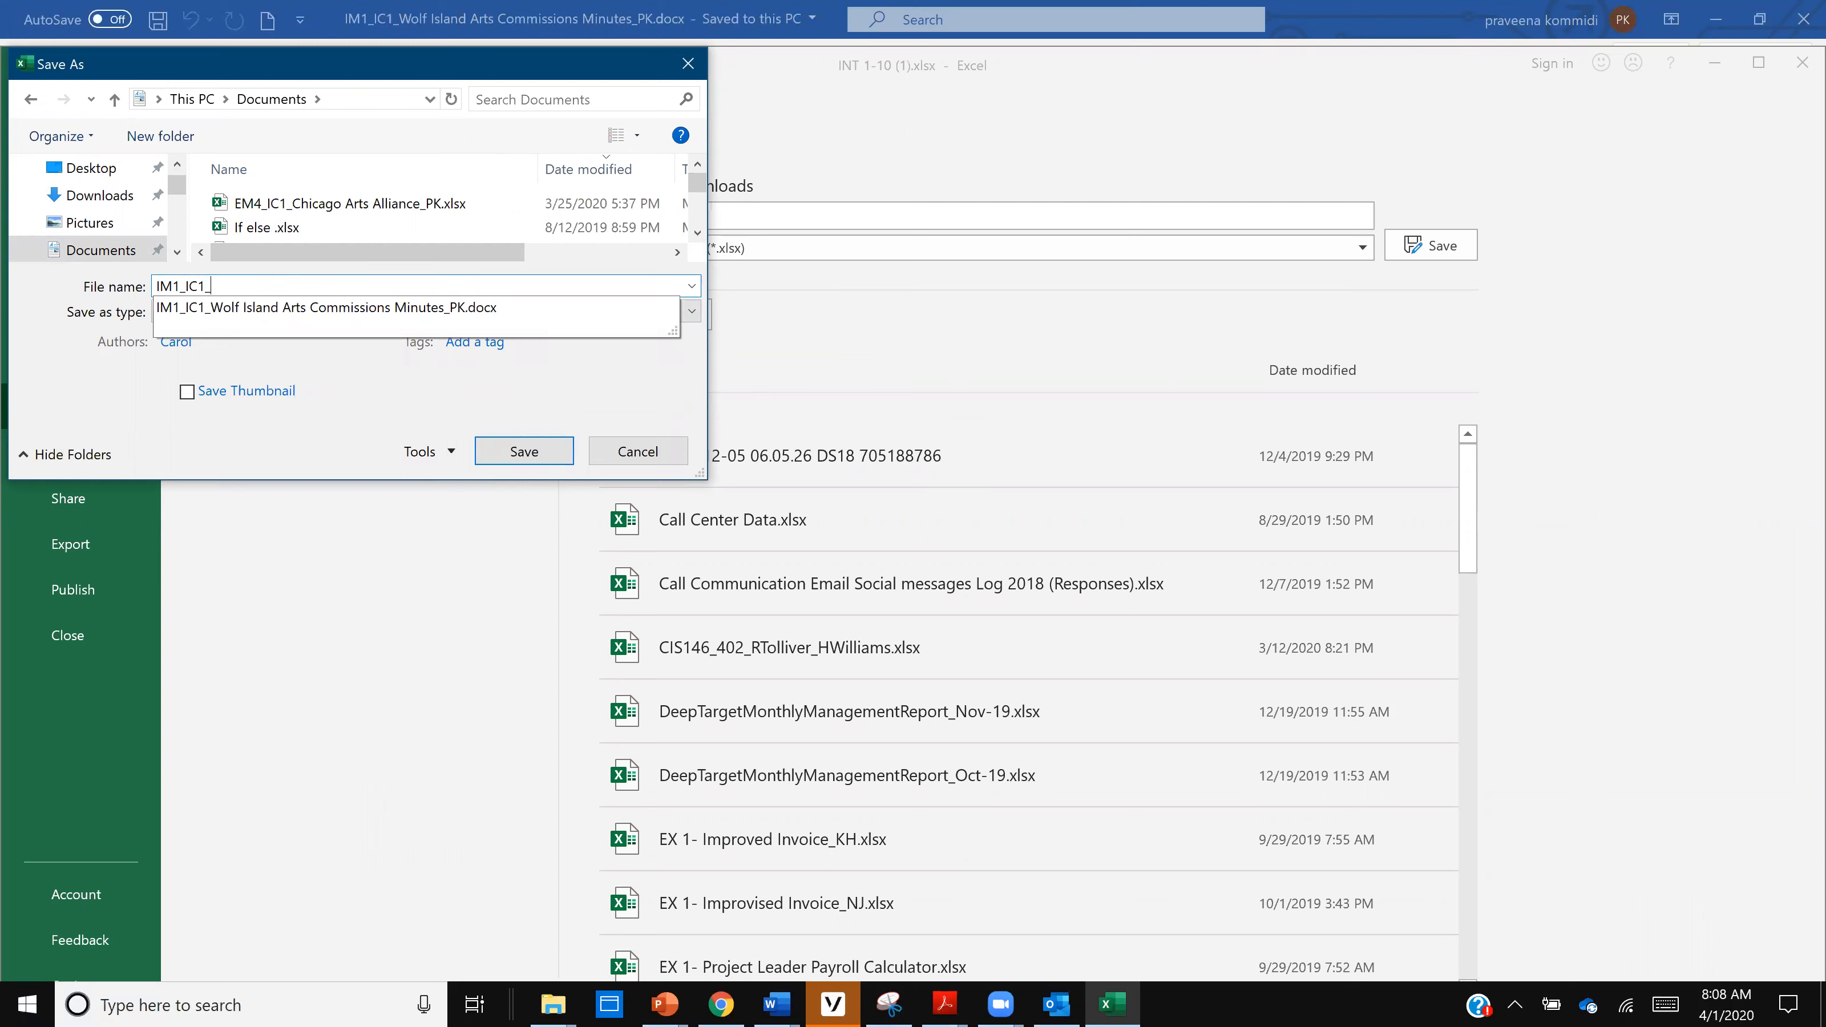
{"action": "type", "text": "Wolf Island Data"}
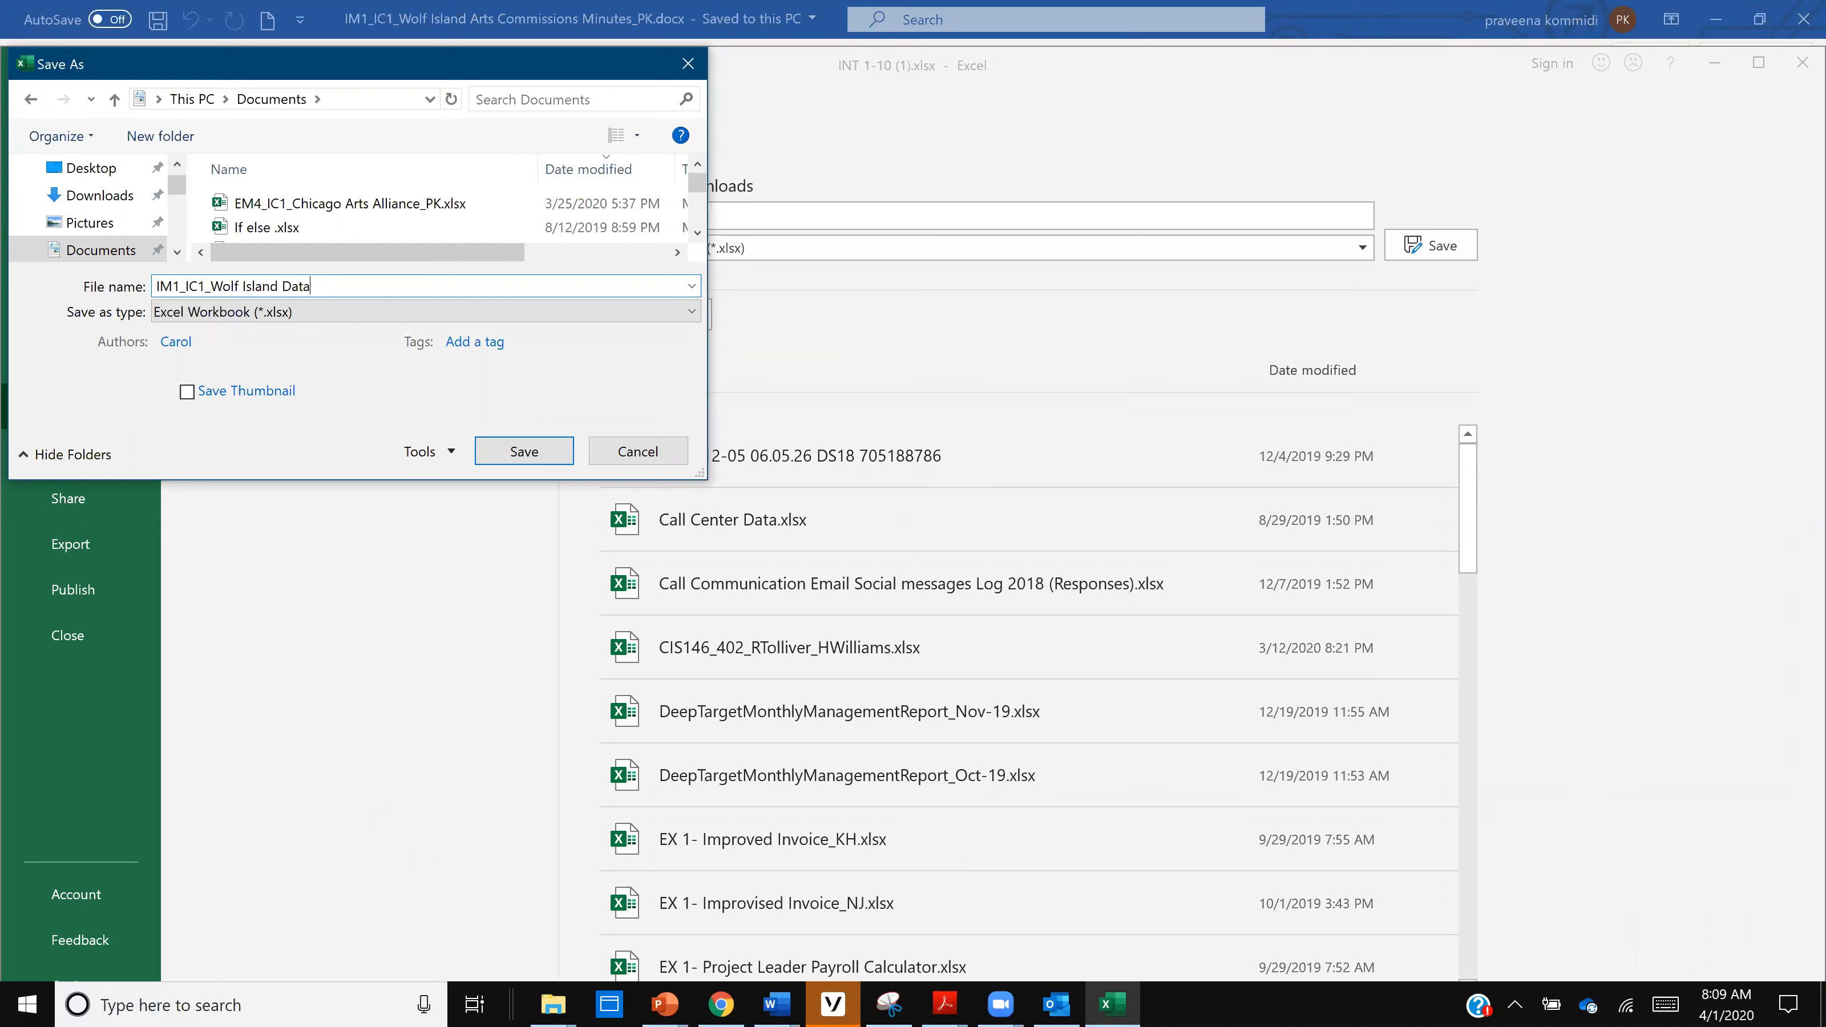
{"action": "left_click", "coordinate": [539, 453]}
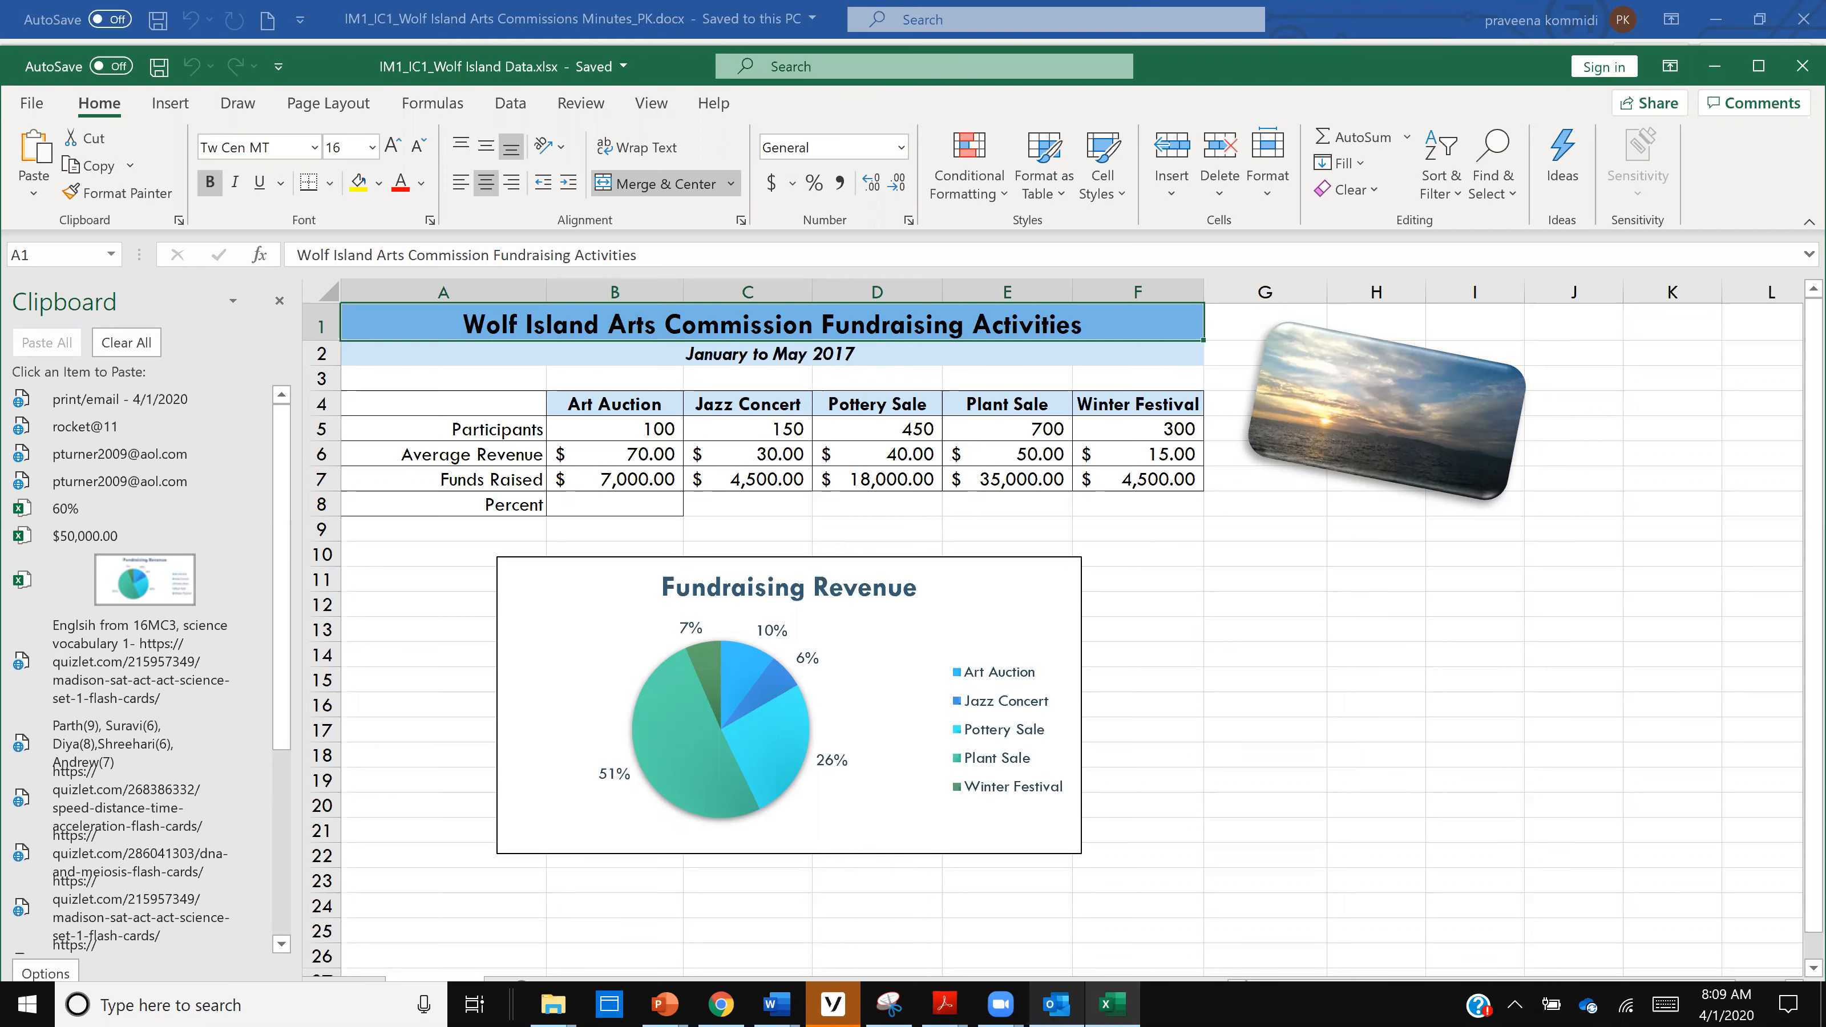
- Switch back to Word and close INT 1-Wolf Island Arts Commission Minutes.docx without saving its changes
{"action": "mouse_move", "coordinate": [1056, 1004]}
{"action": "mouse_move", "coordinate": [777, 1004]}
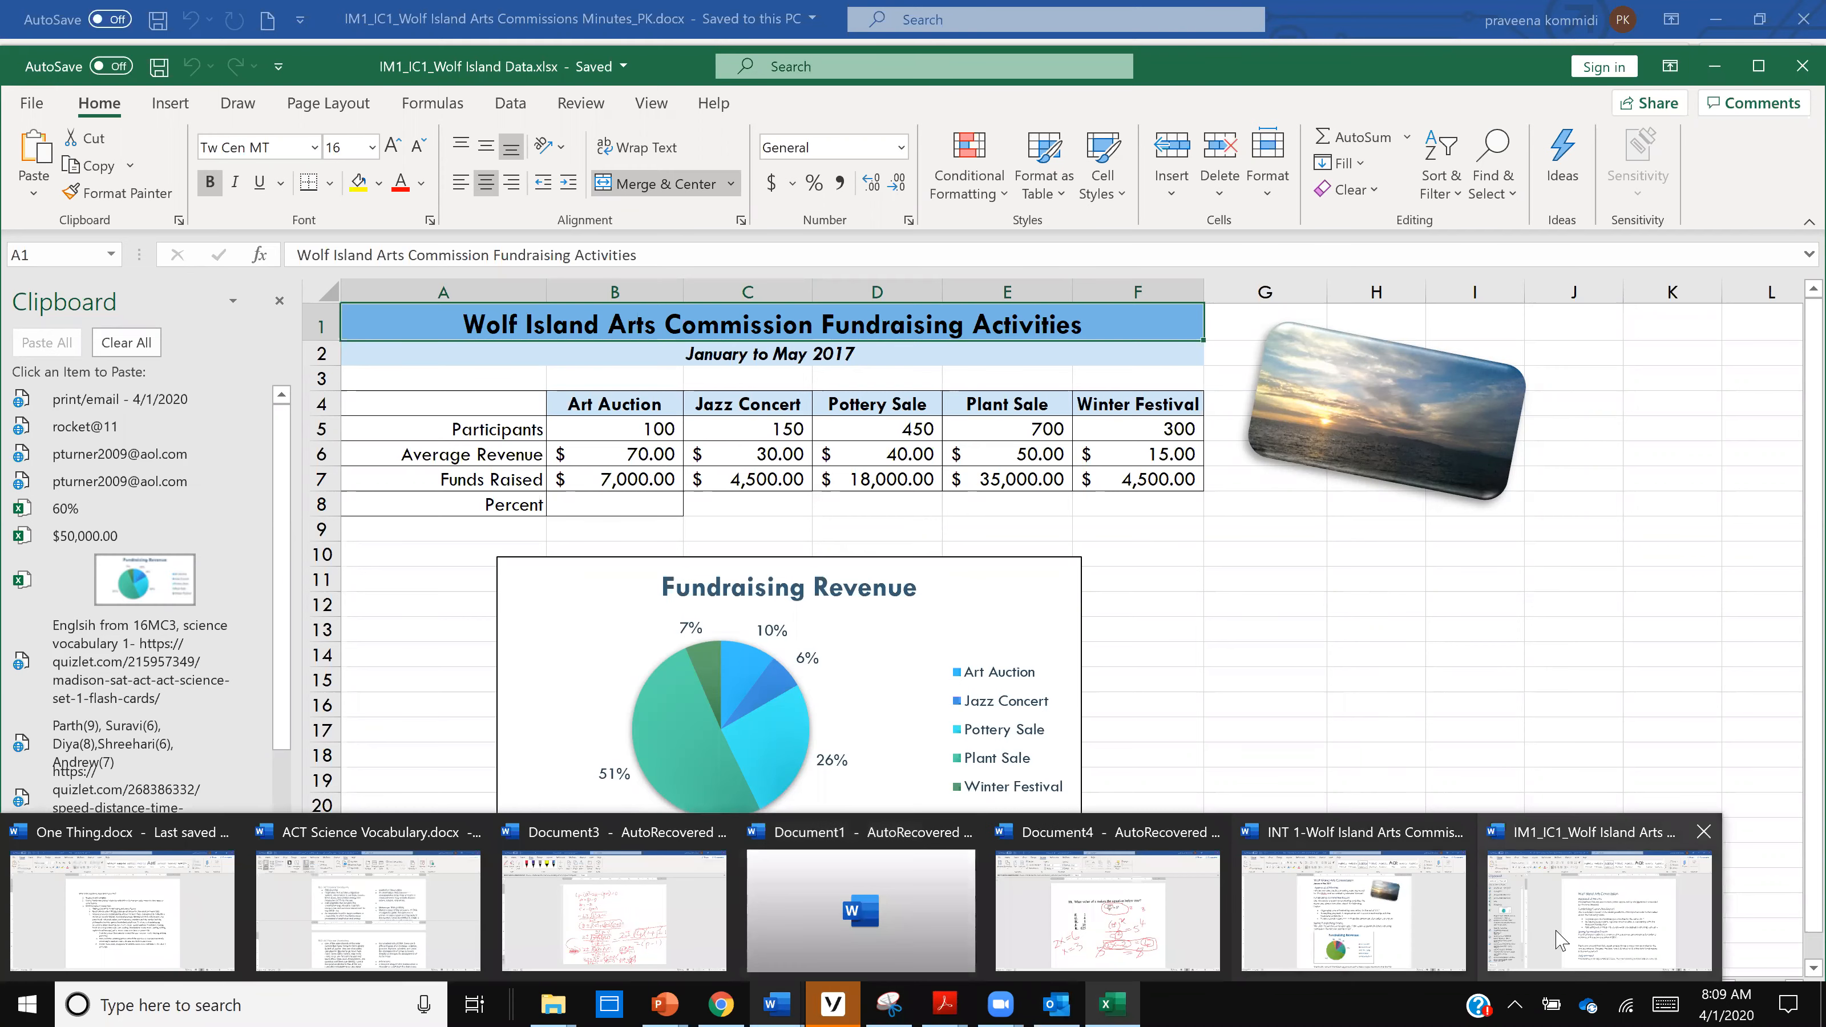
{"action": "left_click", "coordinate": [1592, 928]}
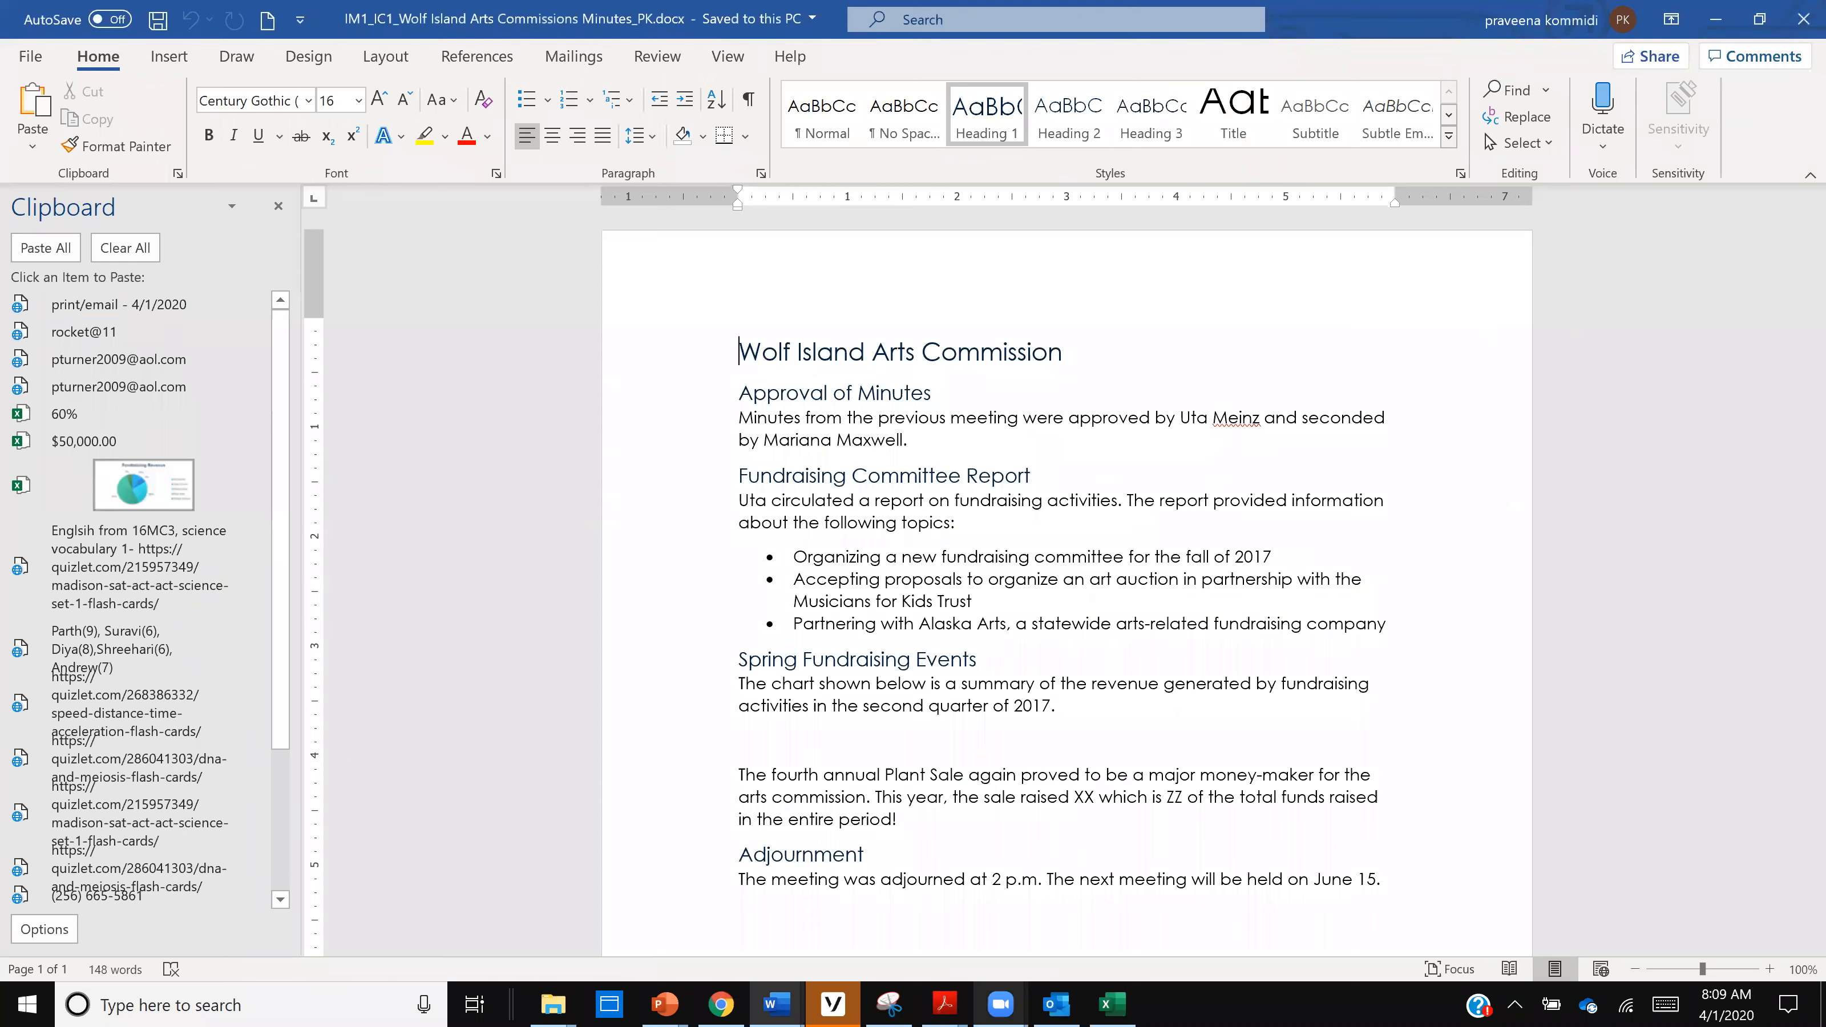
{"action": "mouse_move", "coordinate": [777, 1005]}
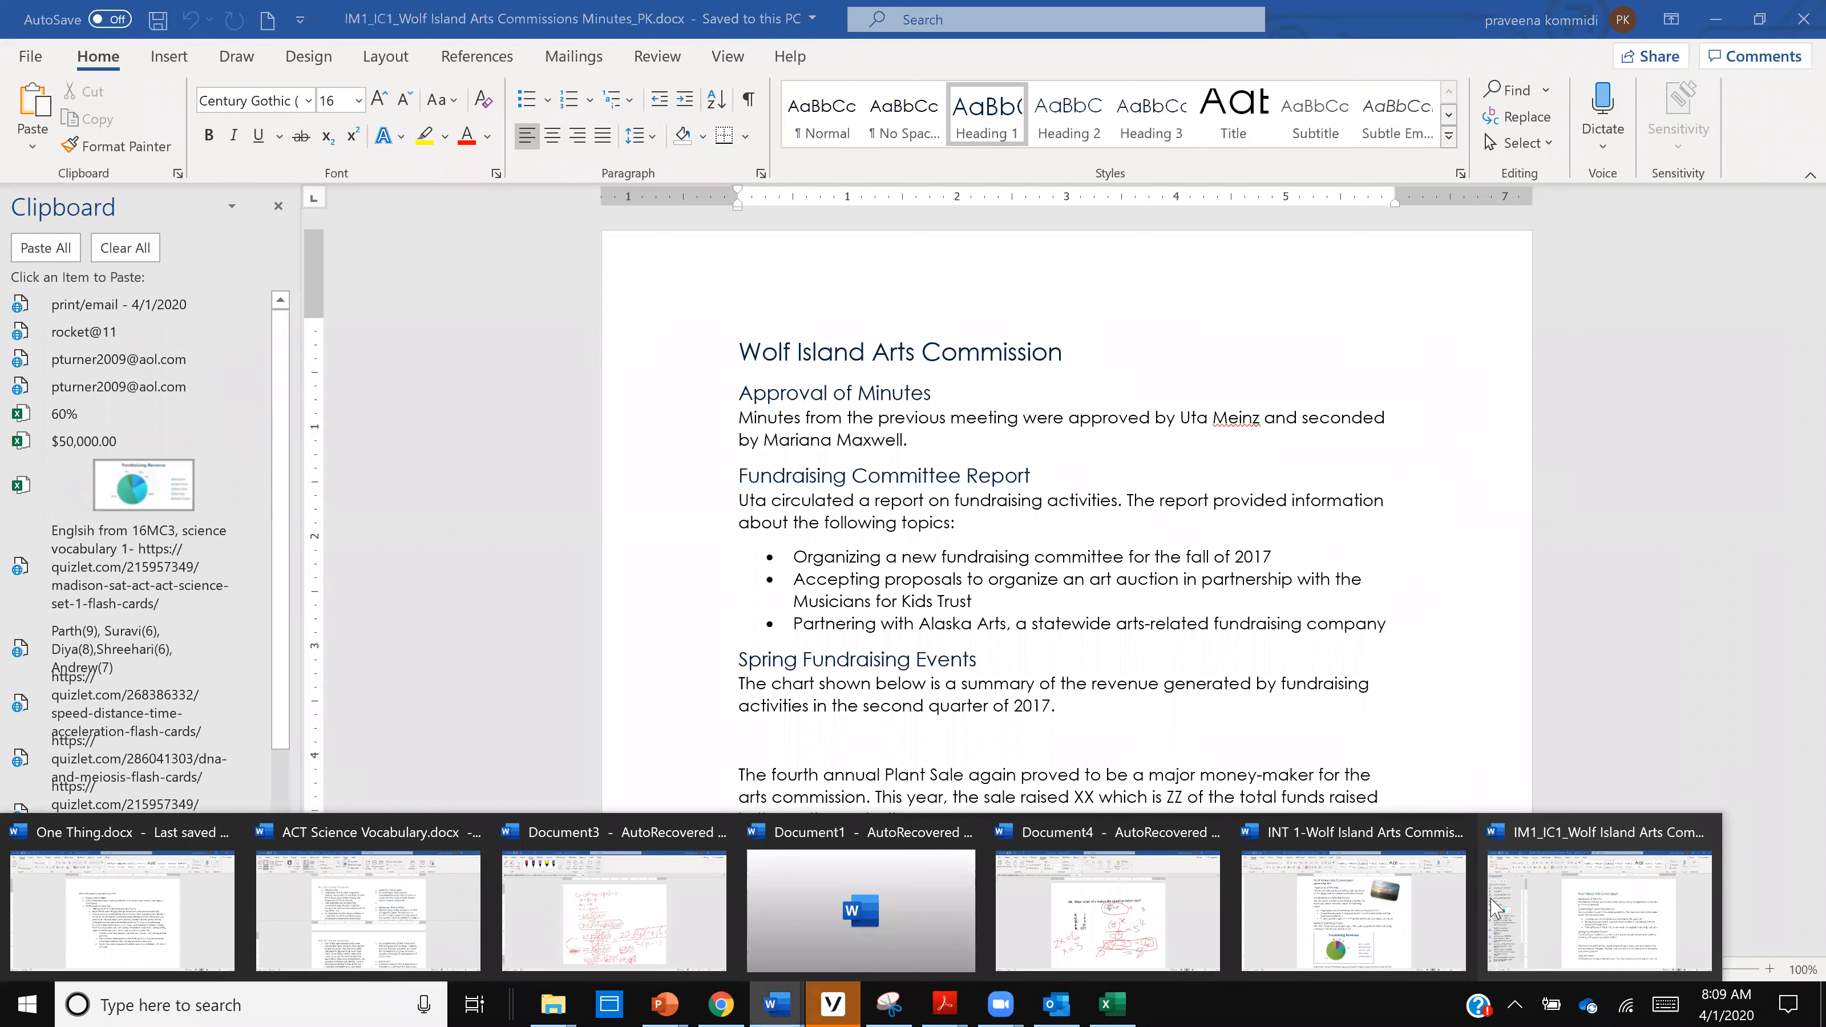
{"action": "left_click", "coordinate": [1457, 838]}
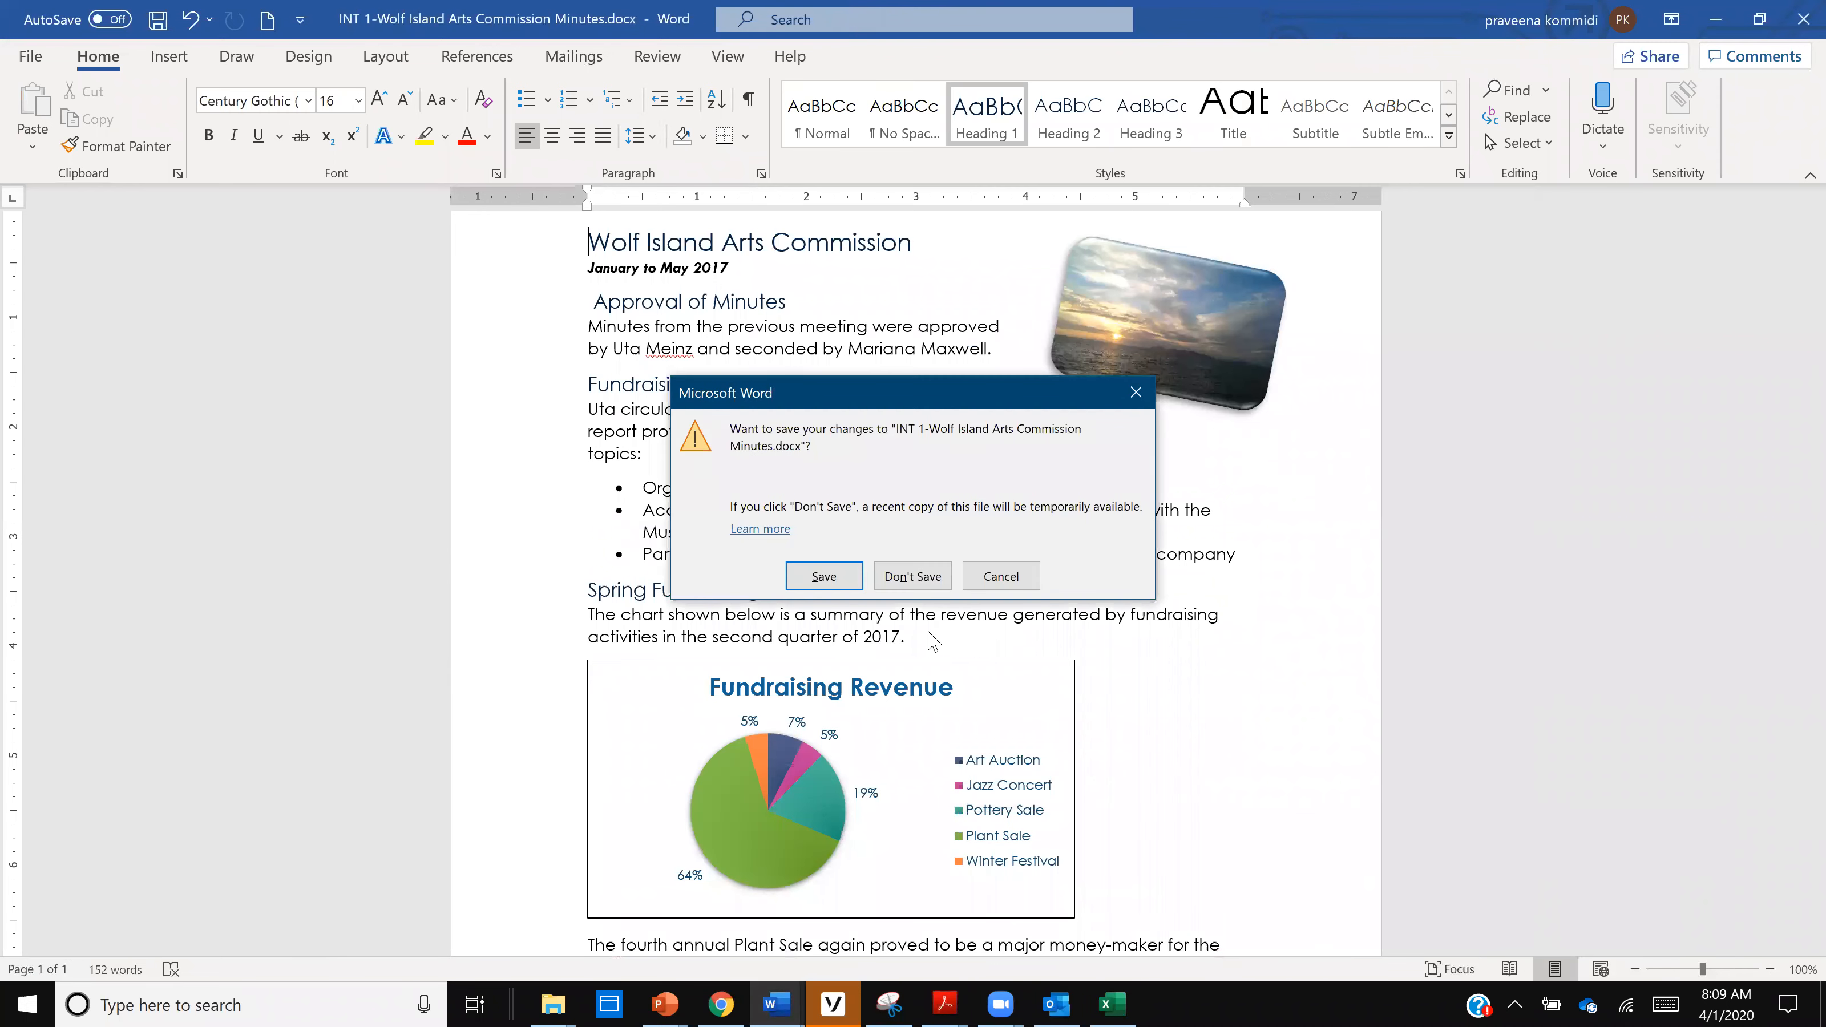
{"action": "left_click", "coordinate": [931, 584]}
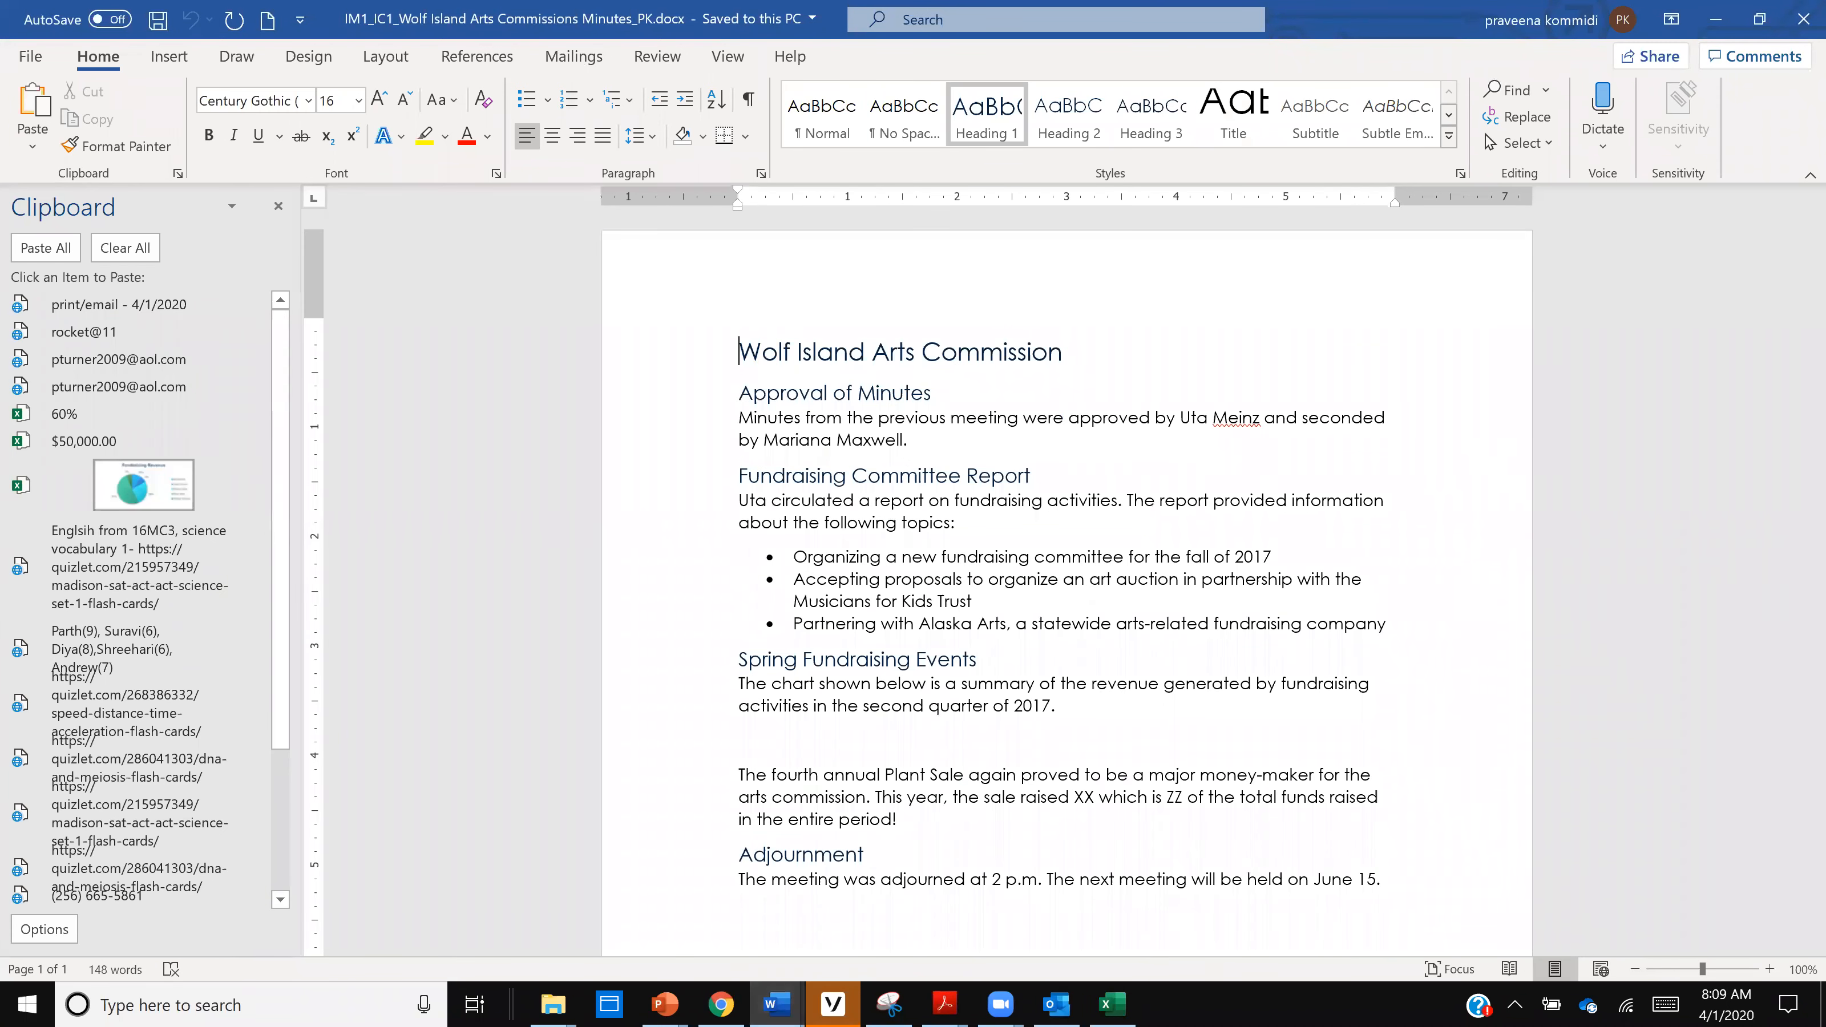
{"action": "mouse_move", "coordinate": [777, 1003]}
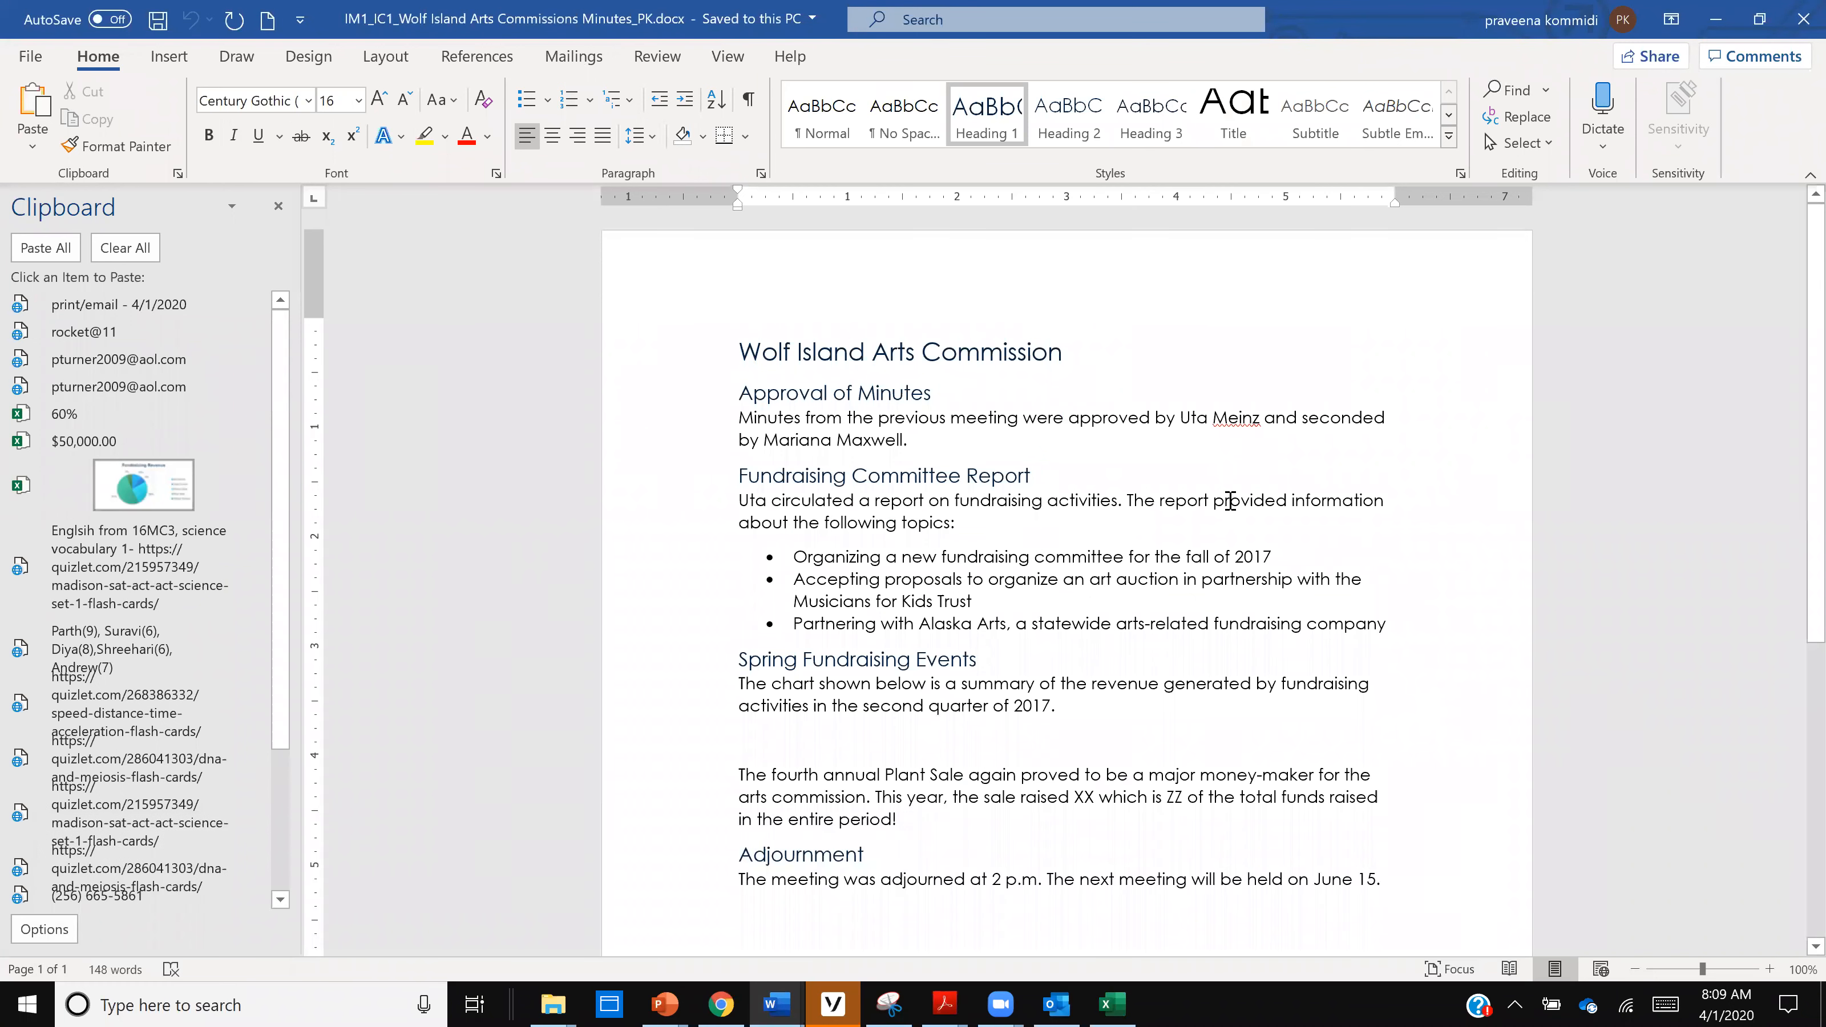
- Place the insertion point after the "Wolf Island Arts Commission" heading and clear all items from the Office Clipboard
{"action": "scroll", "coordinate": [1230, 499], "scroll_direction": "down", "scroll_amount": 1}
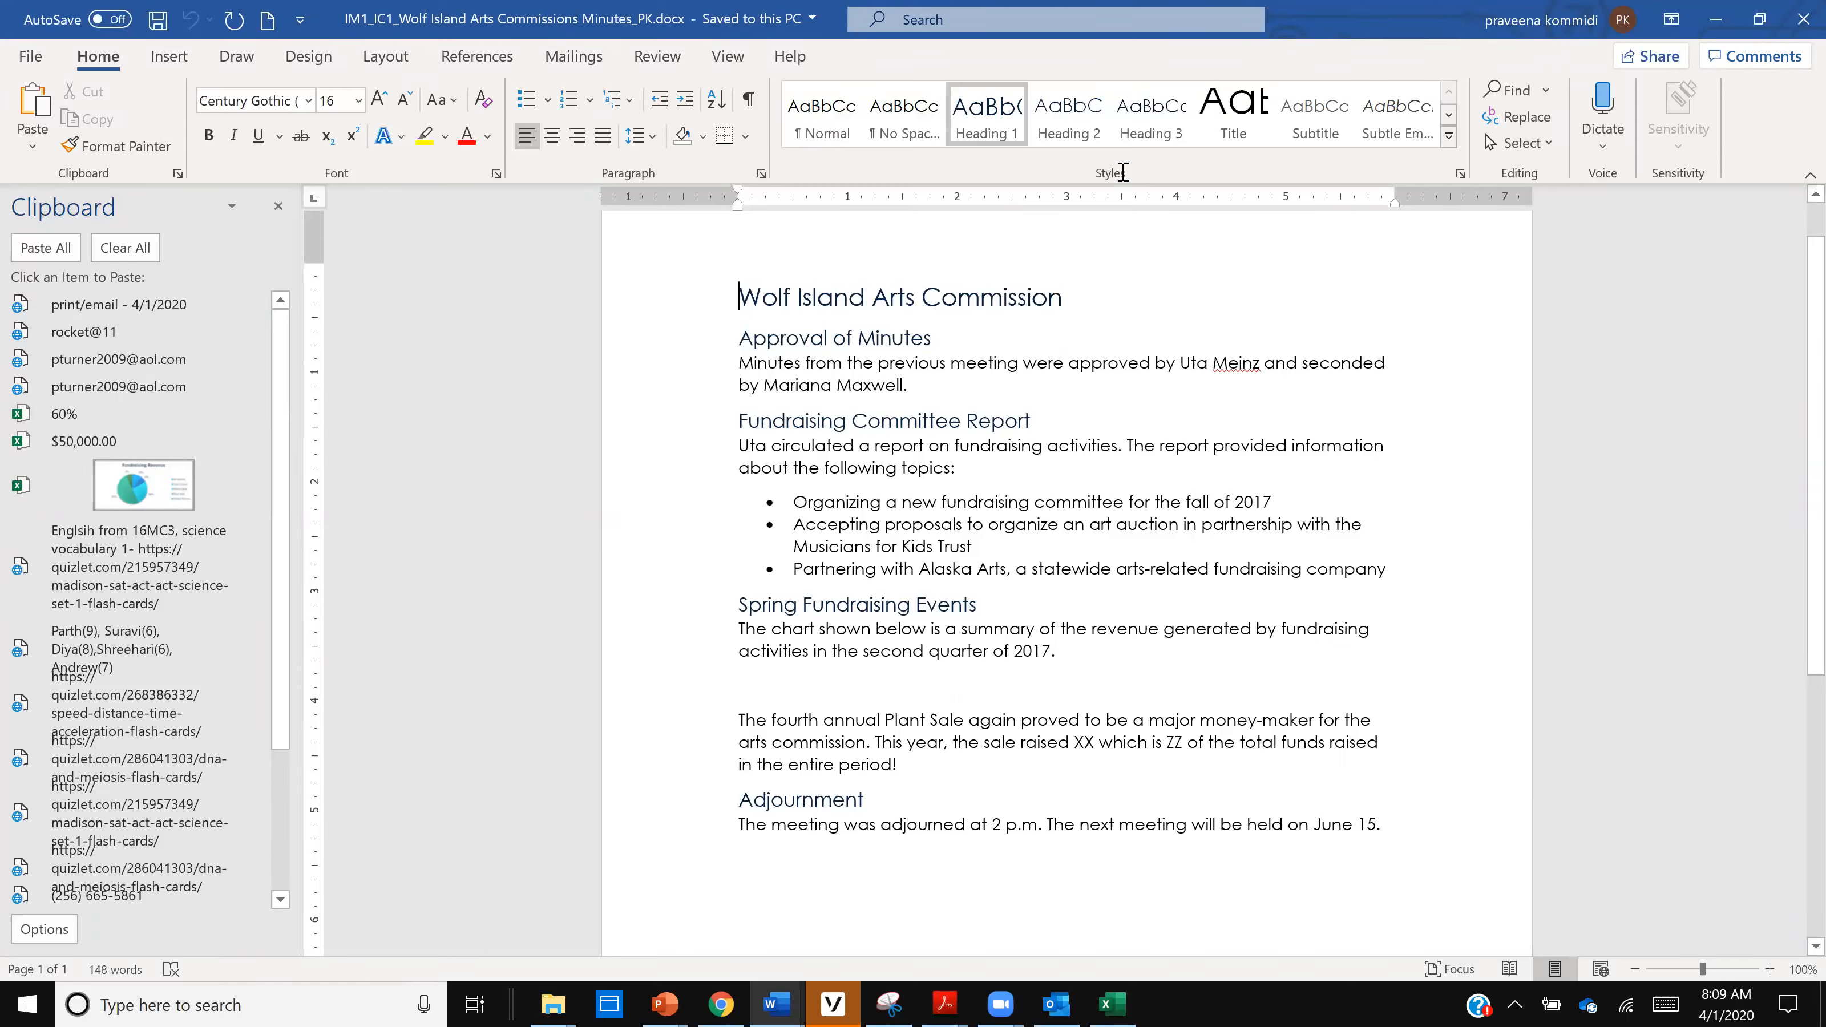
{"action": "left_click", "coordinate": [1093, 294]}
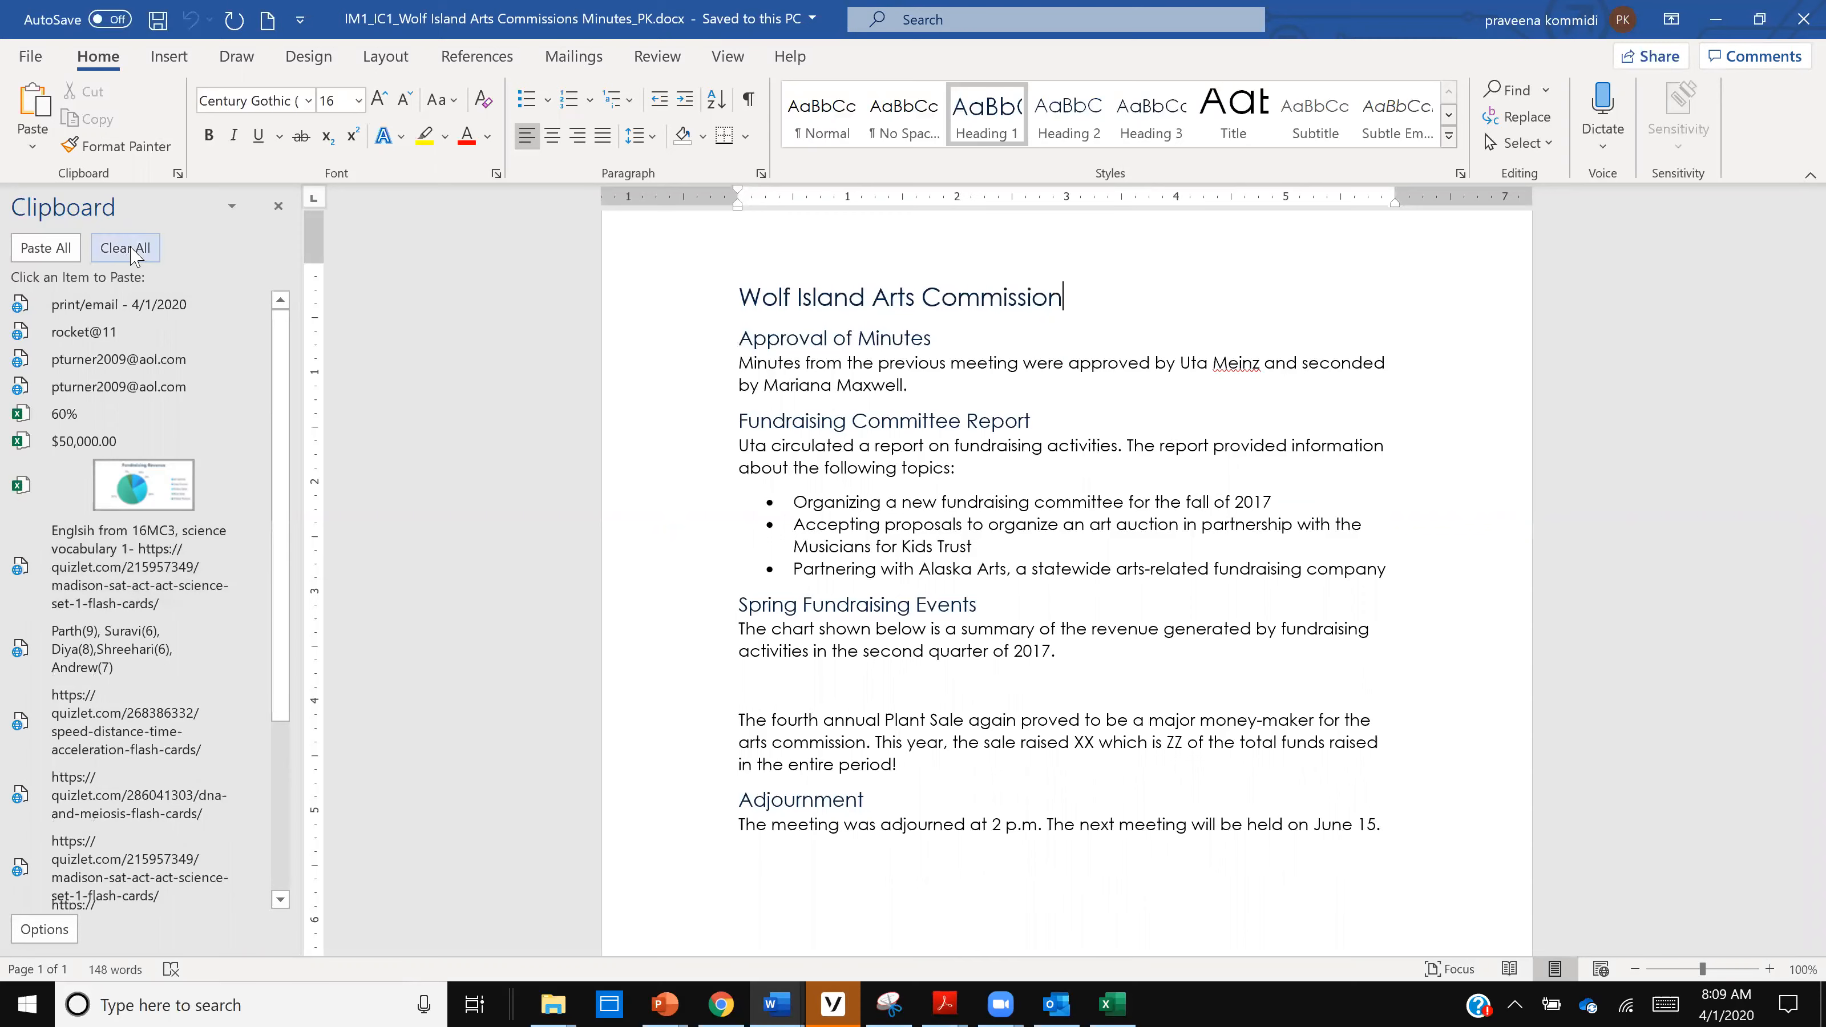
{"action": "left_click", "coordinate": [127, 248]}
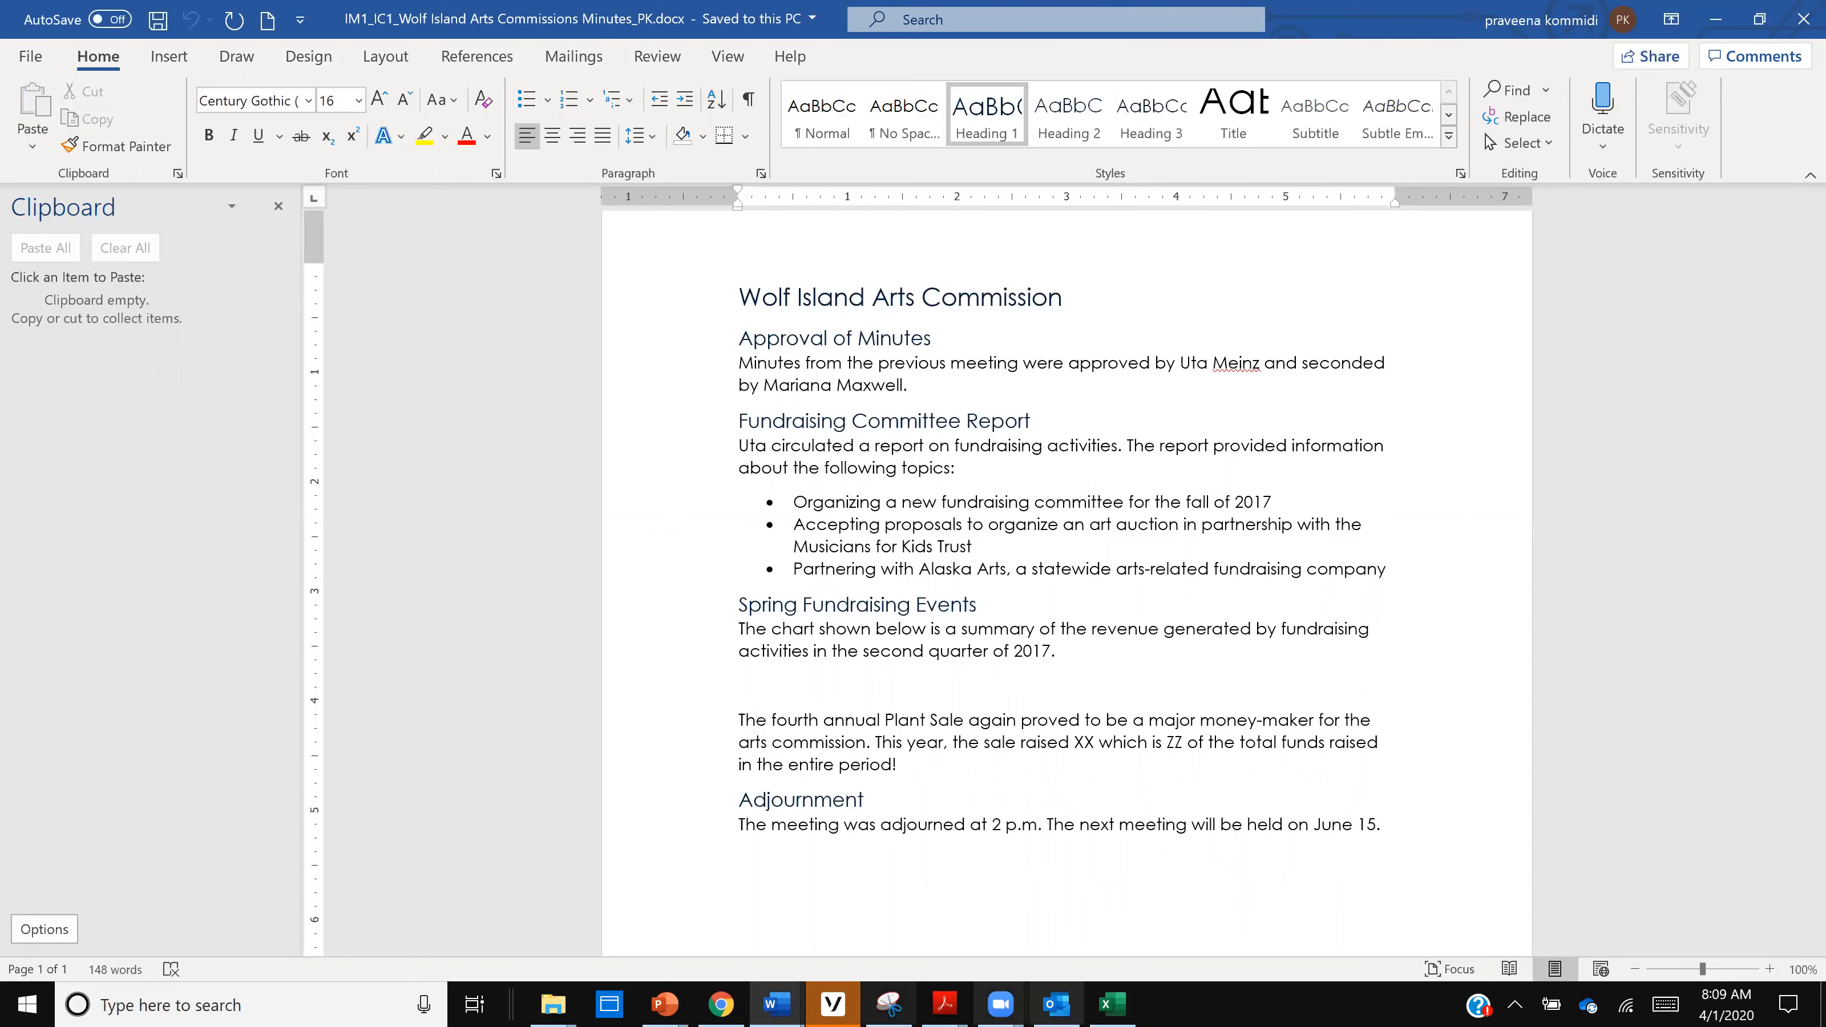
- Switch to the IM1_IC1_Wolf Island Data workbook in Excel and copy the sunset picture beside the fundraising table
{"action": "key", "text": "alt+Tab"}
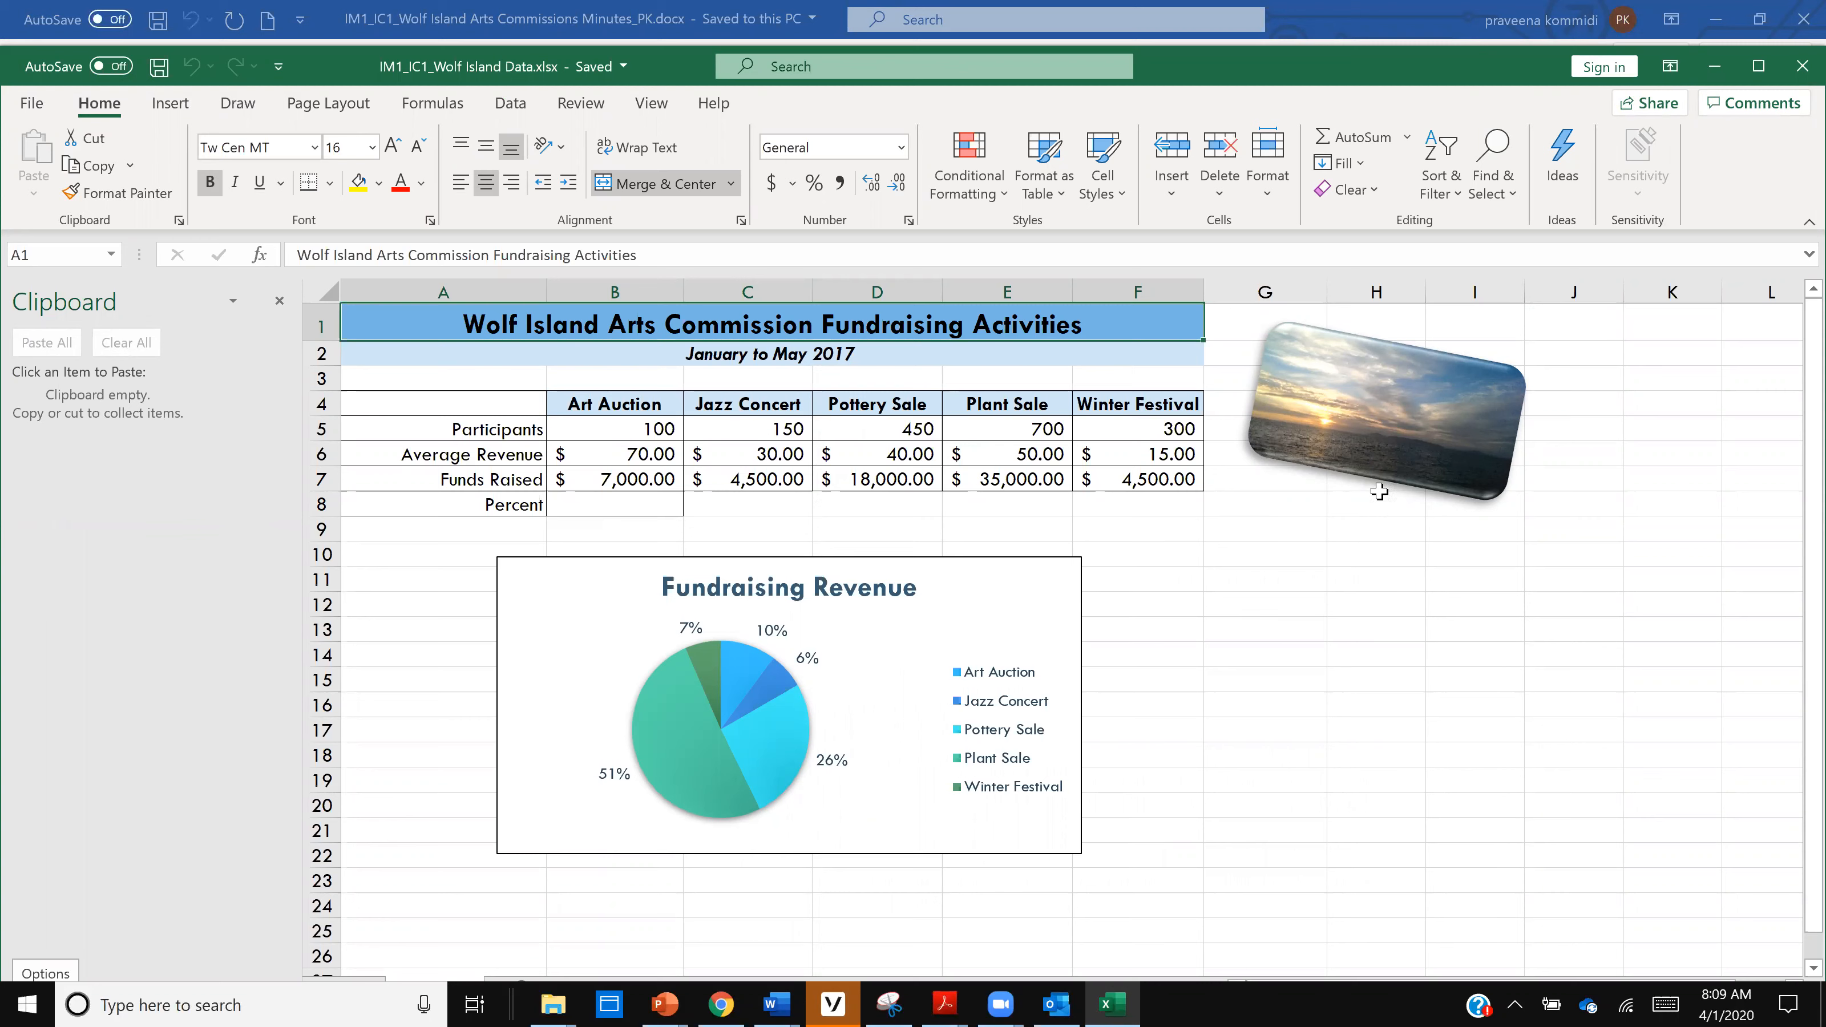
{"action": "left_click", "coordinate": [1381, 433]}
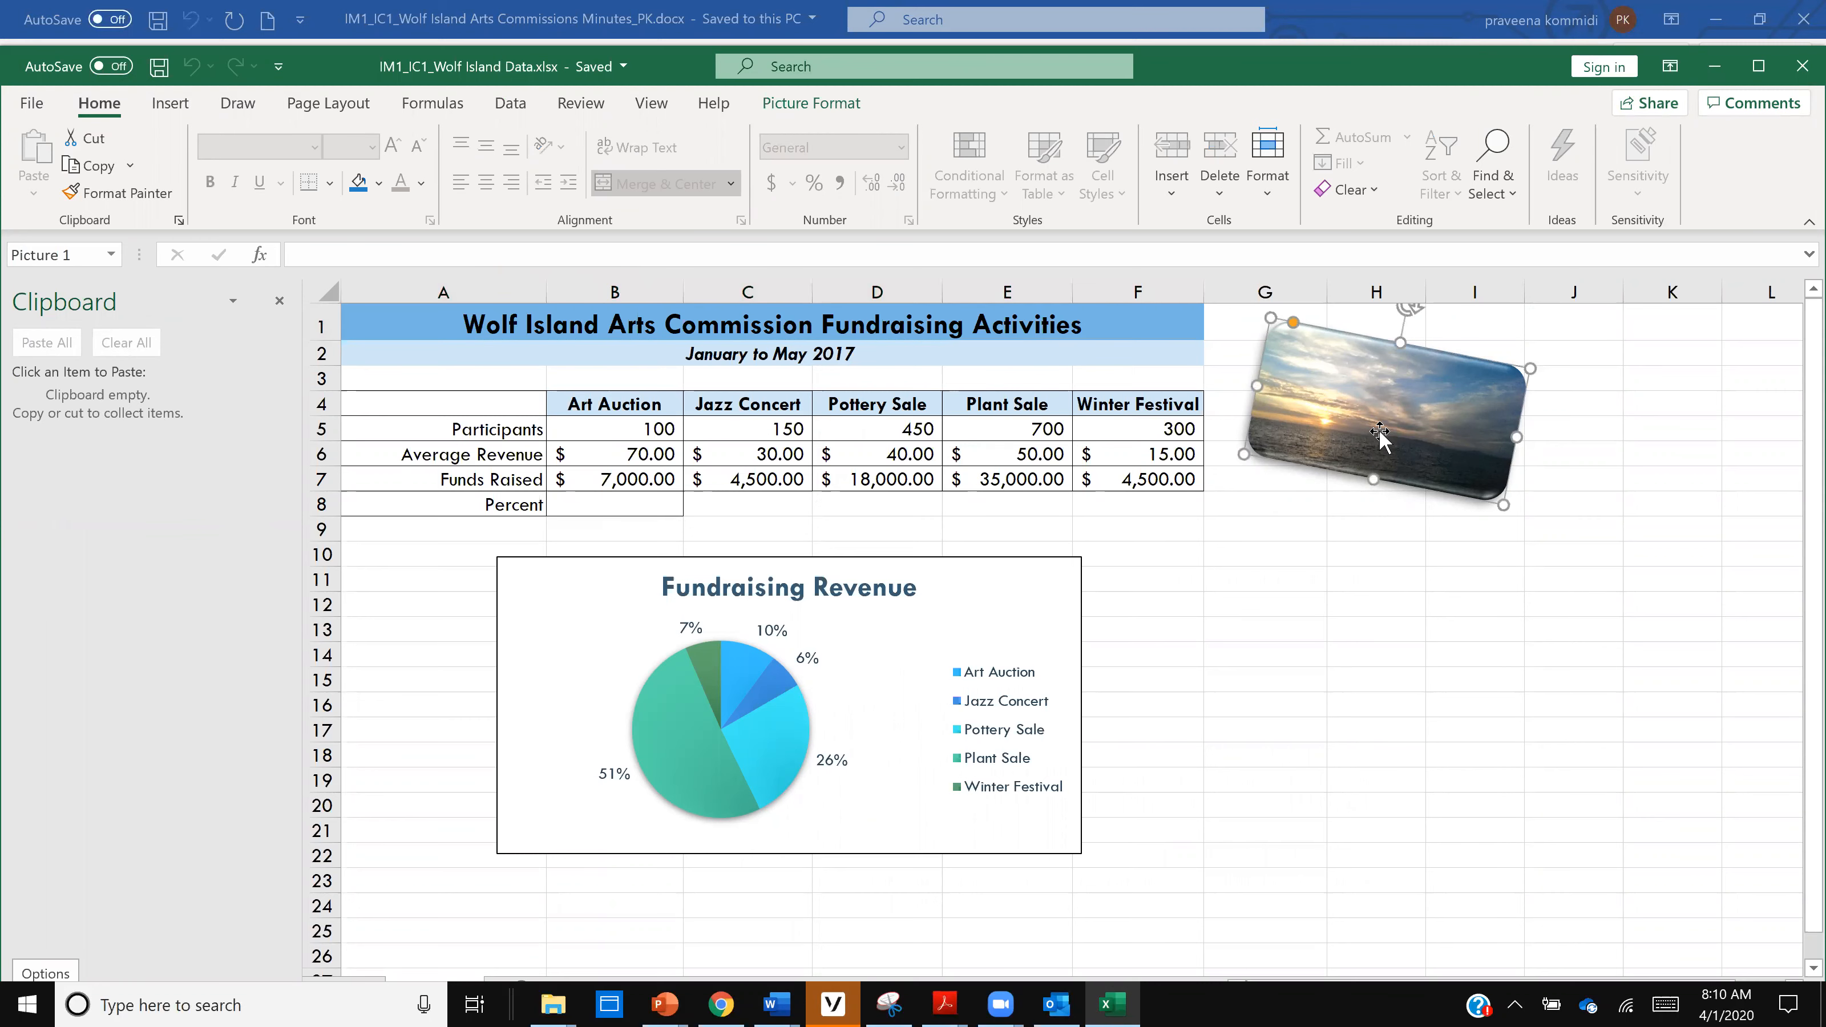
{"action": "right_click", "coordinate": [1380, 430]}
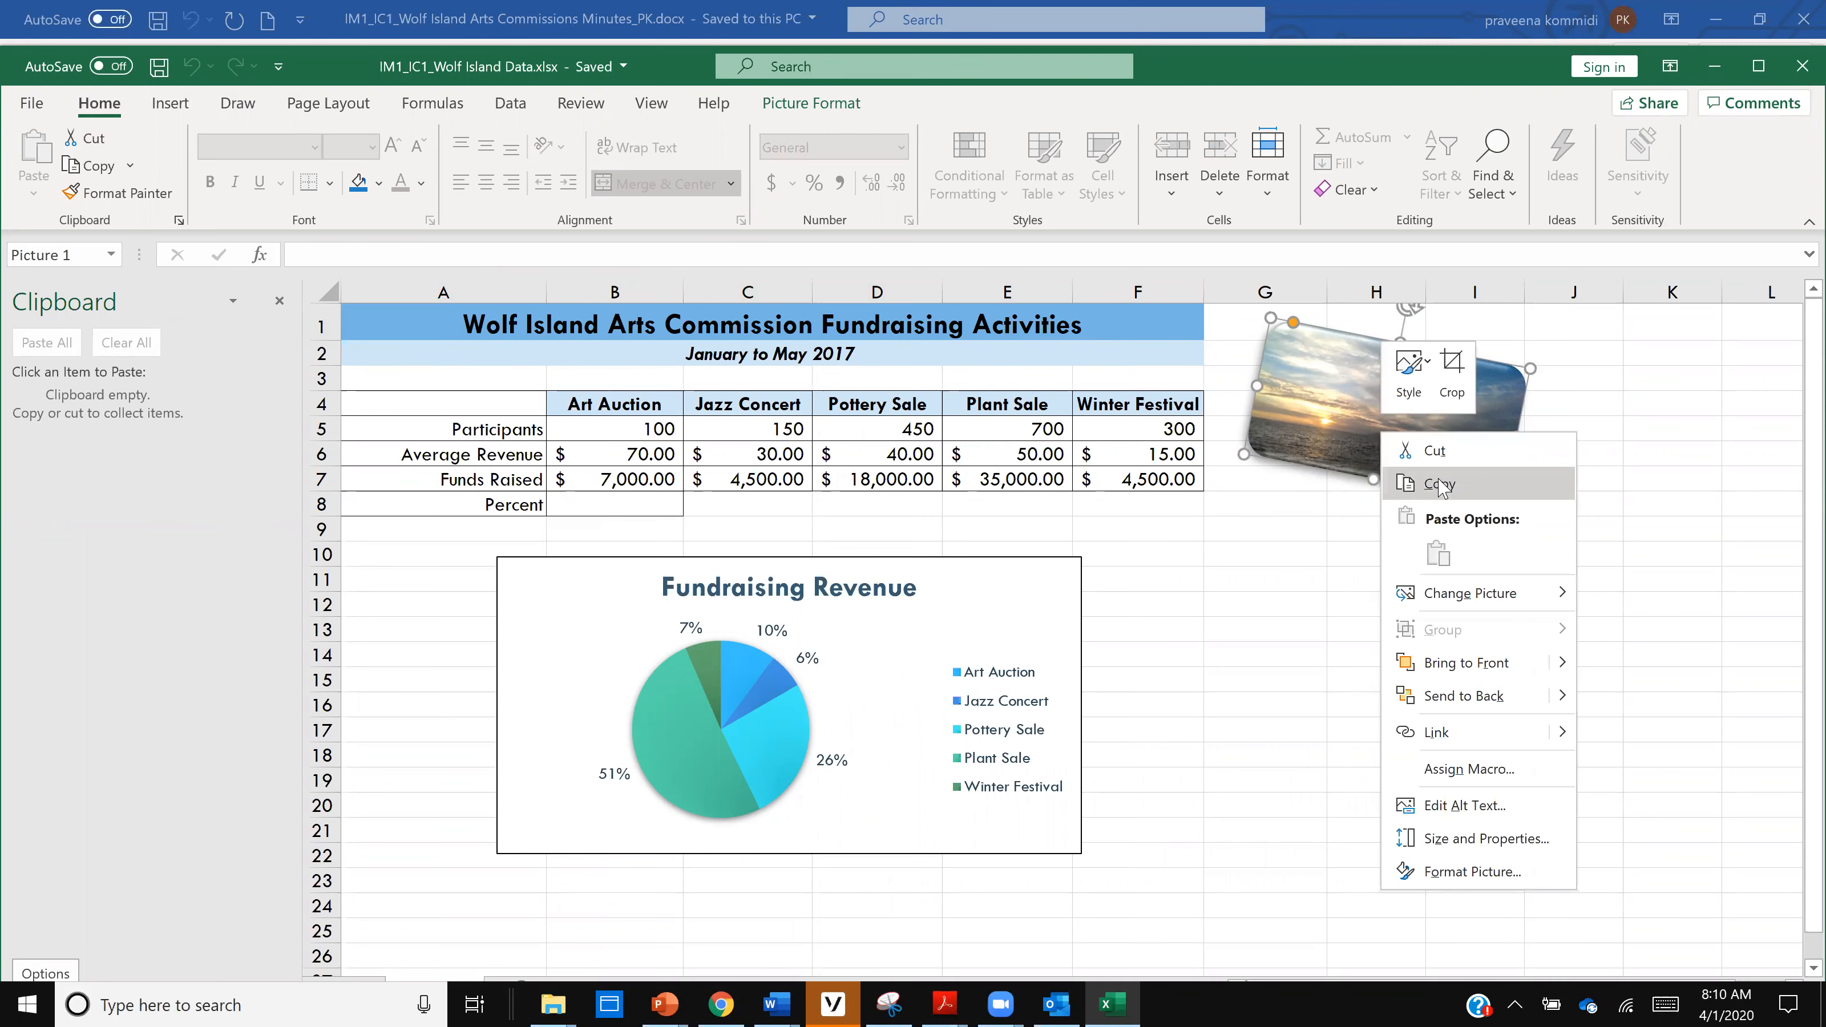
{"action": "left_click", "coordinate": [1443, 486]}
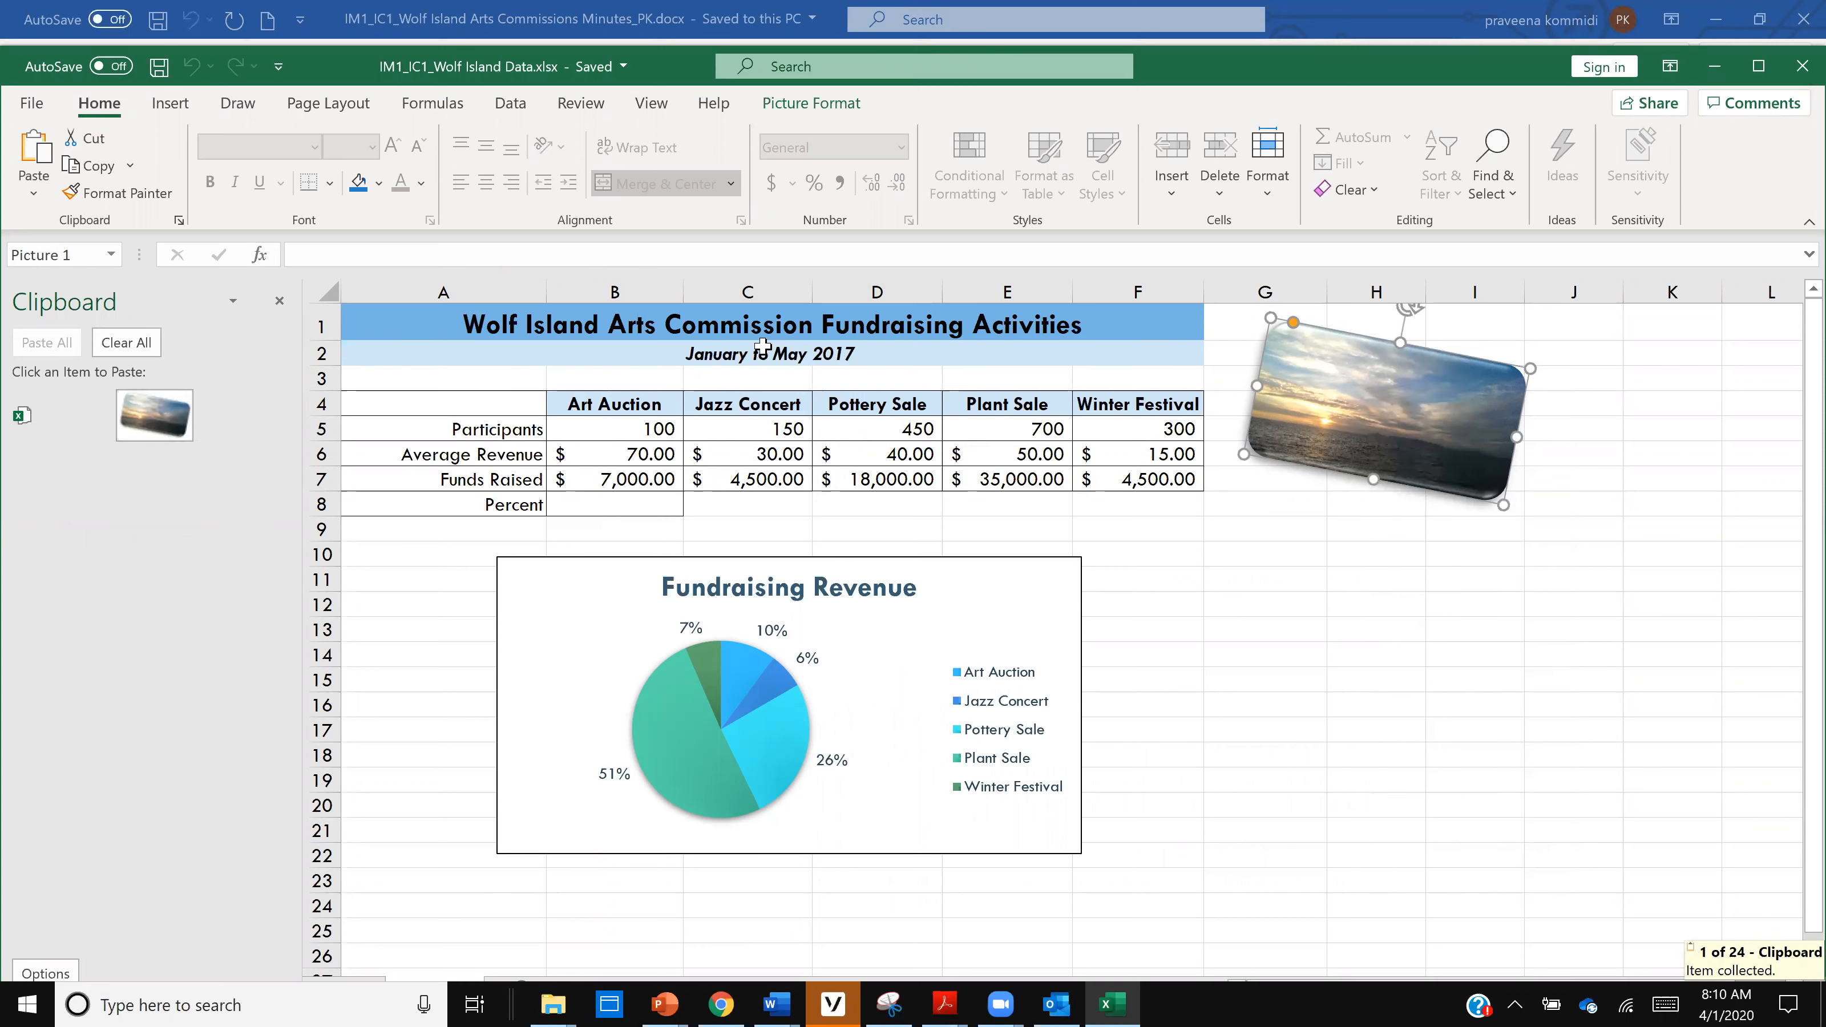
- Copy the "January to May 2017" subtitle in cell A2 and return to the Wolf Island Arts minutes document in Word
{"action": "left_click", "coordinate": [785, 356]}
{"action": "key", "text": "ctrl+c"}
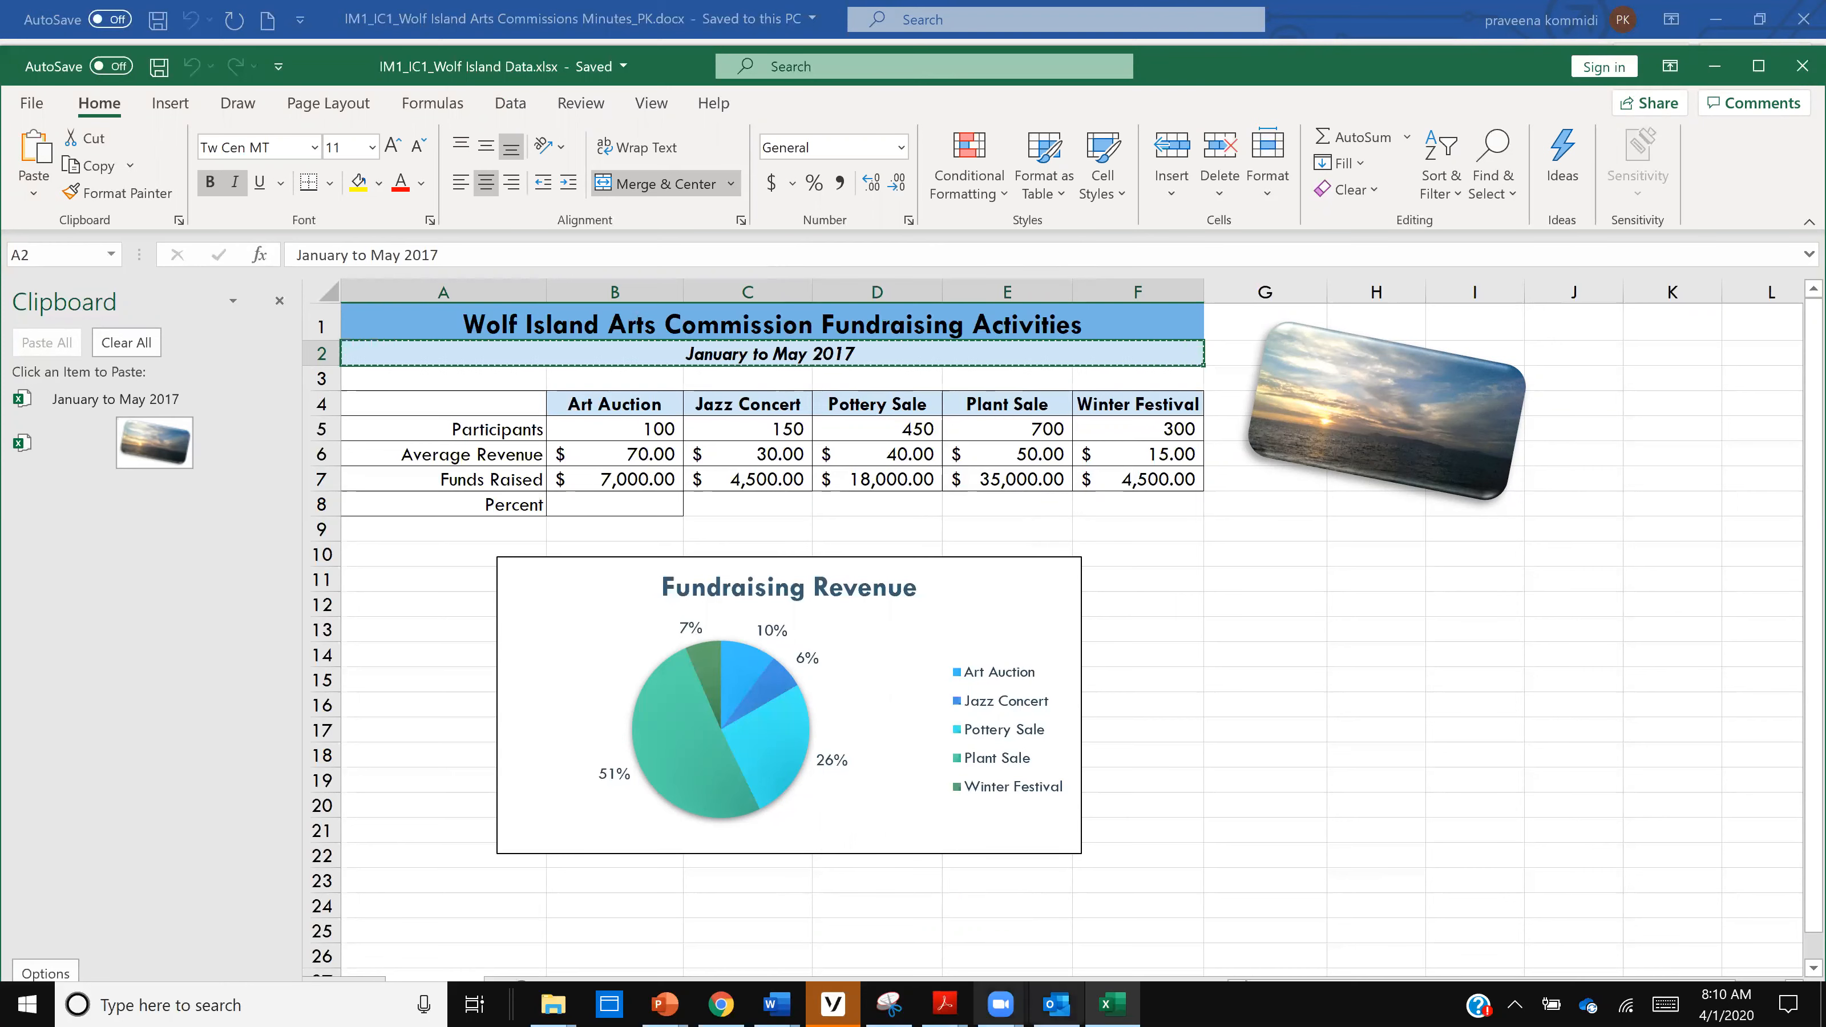
{"action": "mouse_move", "coordinate": [776, 1003]}
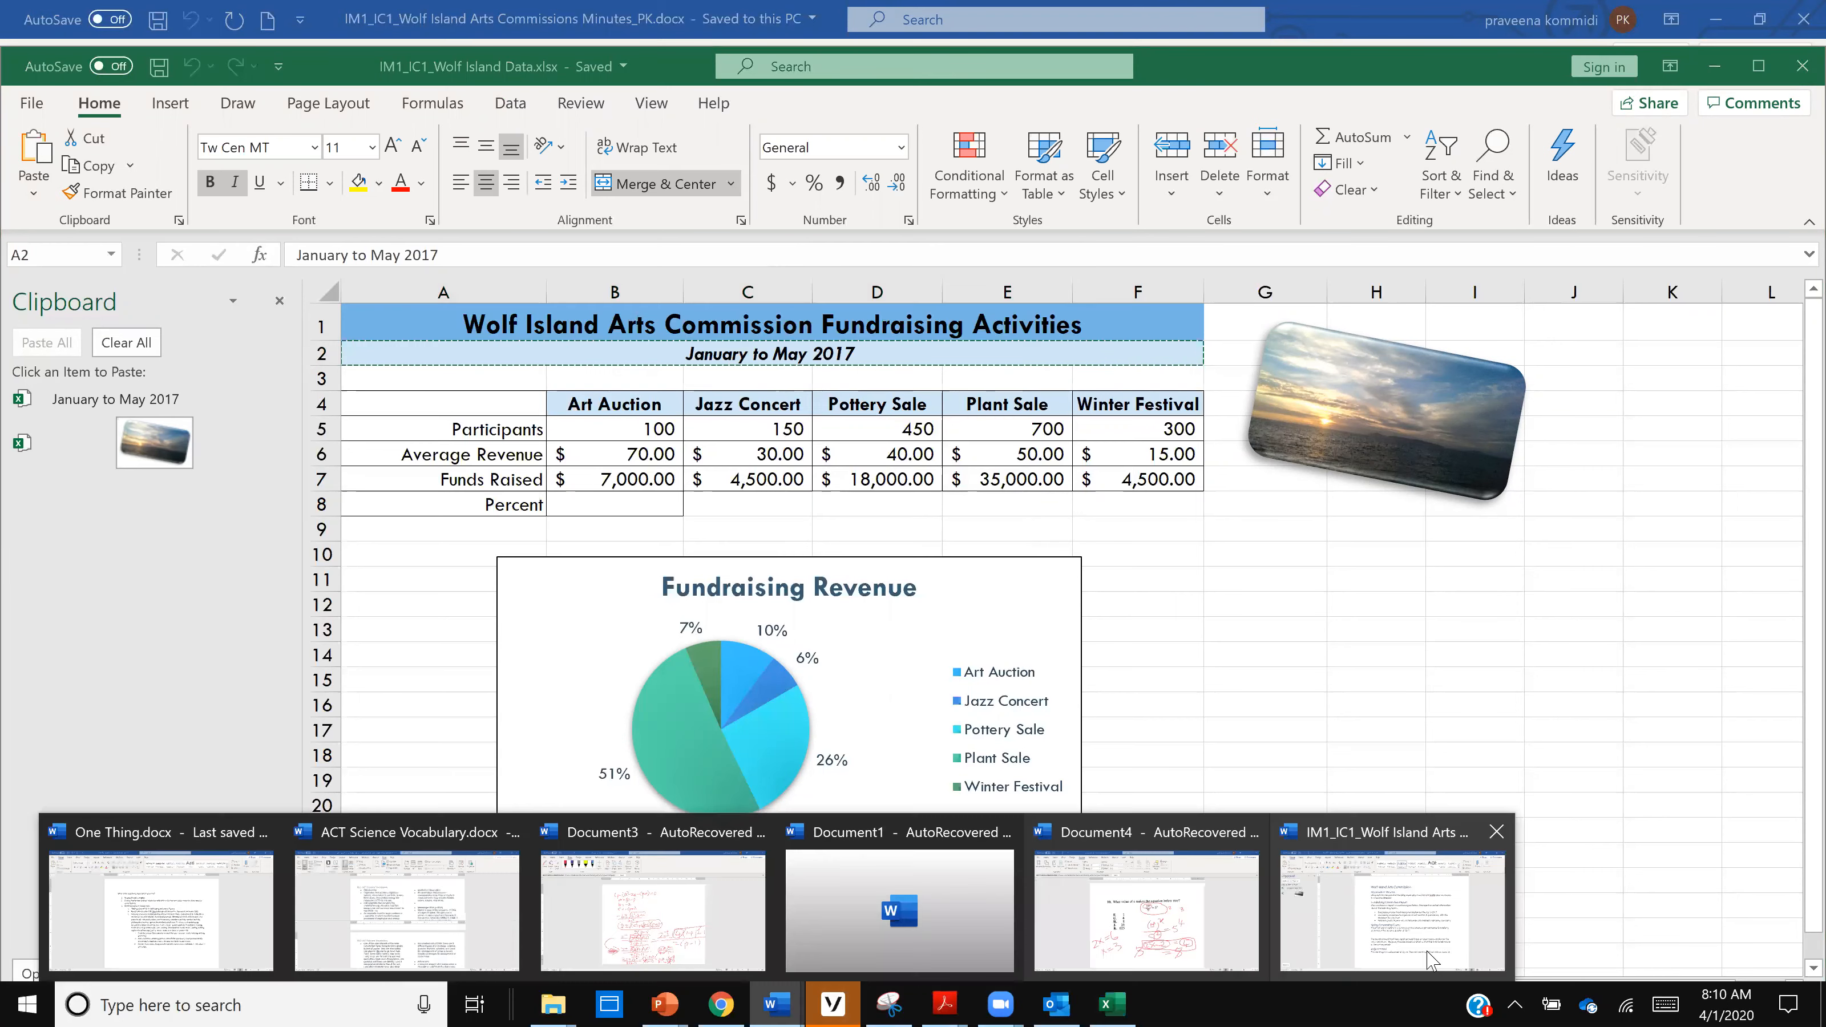